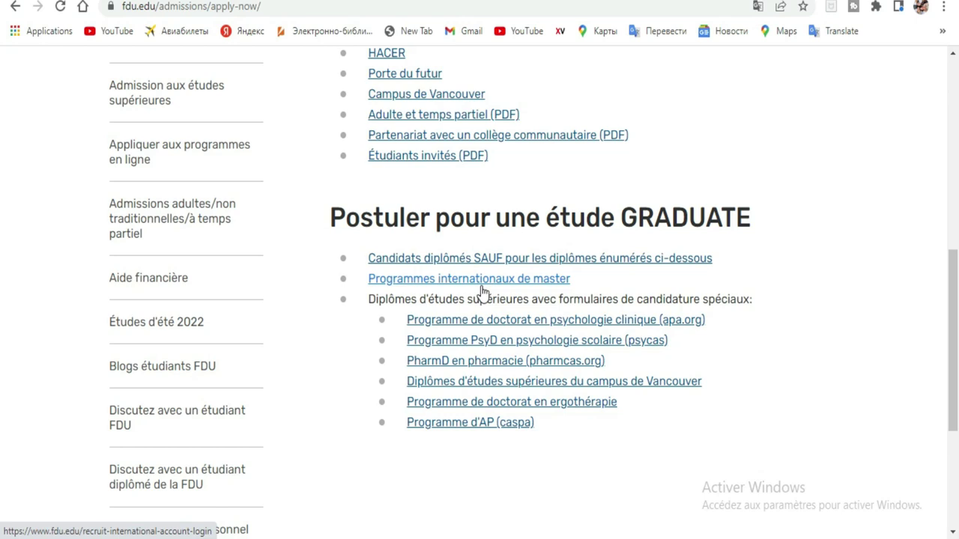
# Open the undergraduate application link for international first-year and transfer students.
pyautogui.scroll(3, 950, 53)
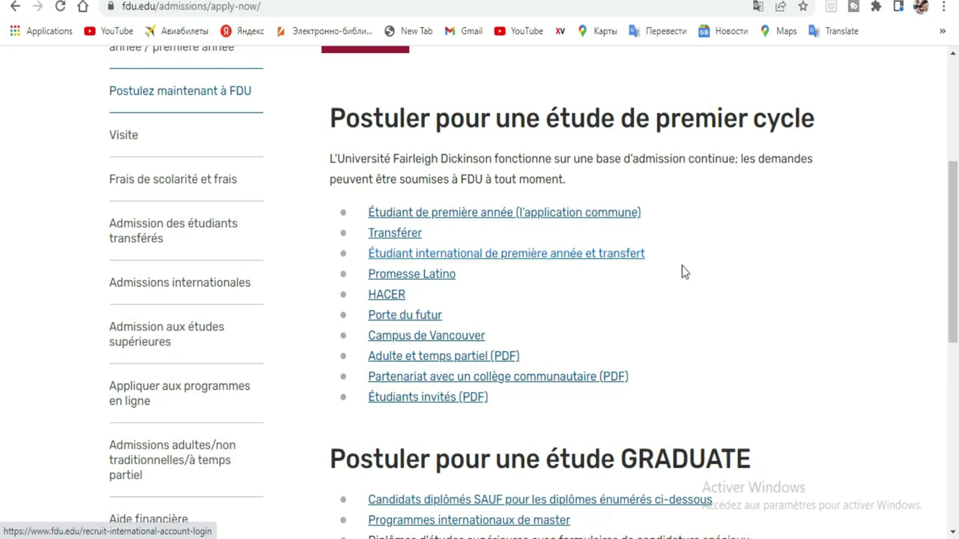
pyautogui.click(446, 257)
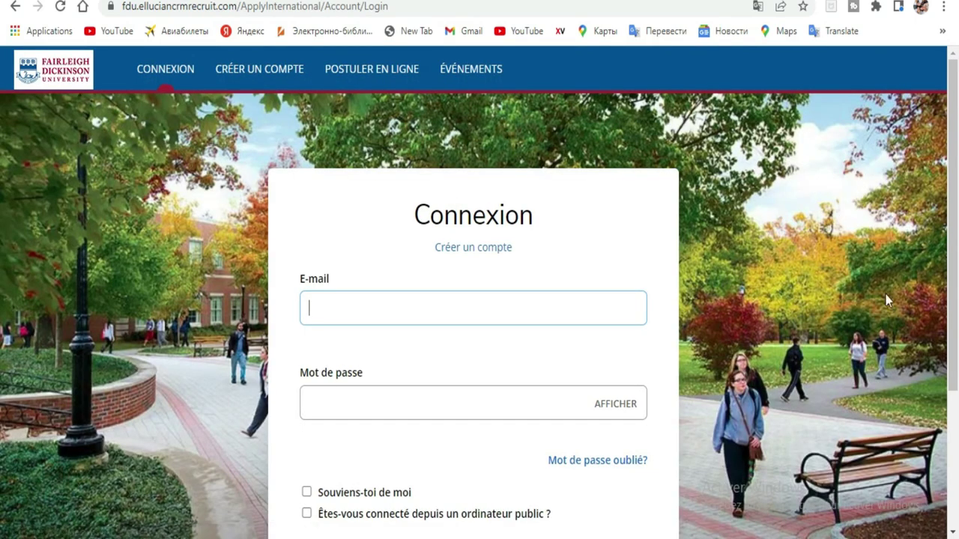
# Examine the international applicant sign-in page, including its login fields, options and account creation link.
pyautogui.scroll(-2, 2, 236)
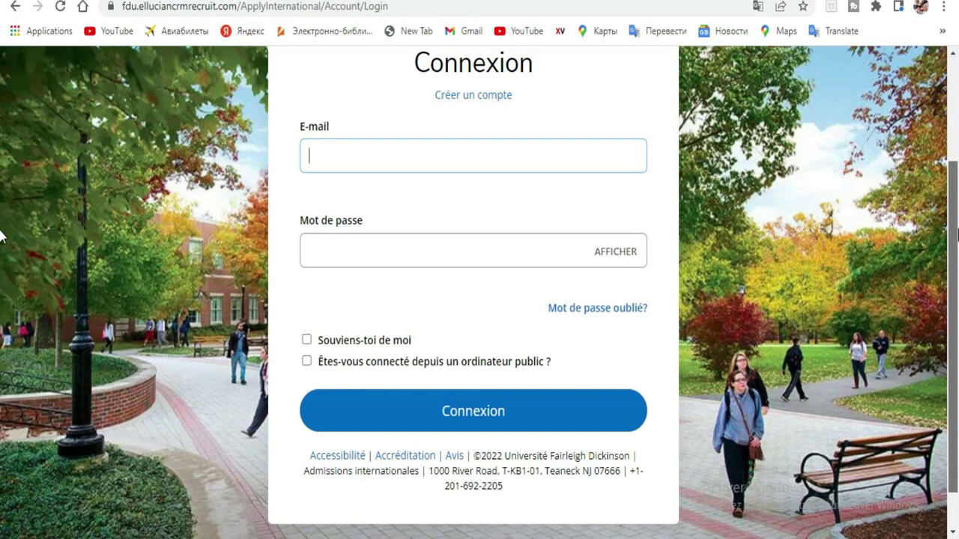
pyautogui.scroll(1, 1, 180)
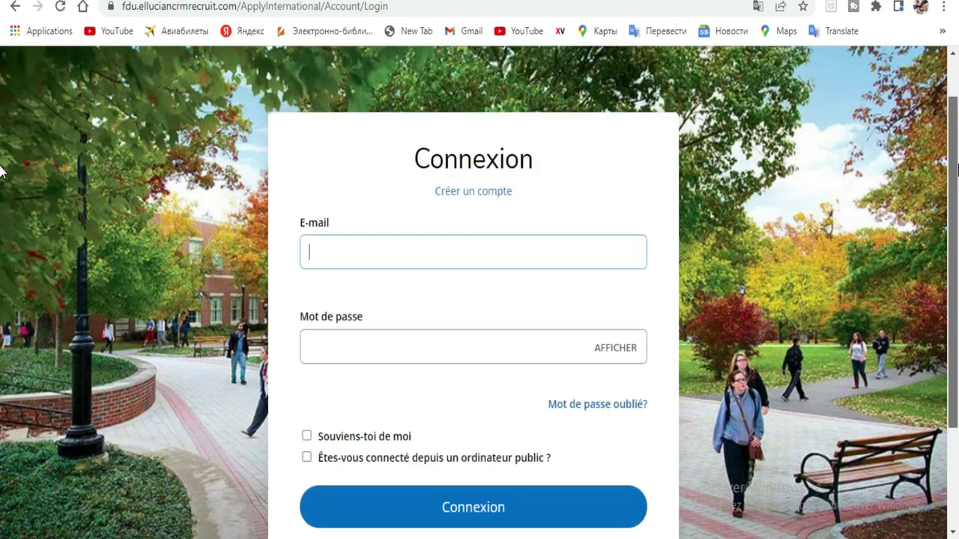
pyautogui.scroll(1, 1, 171)
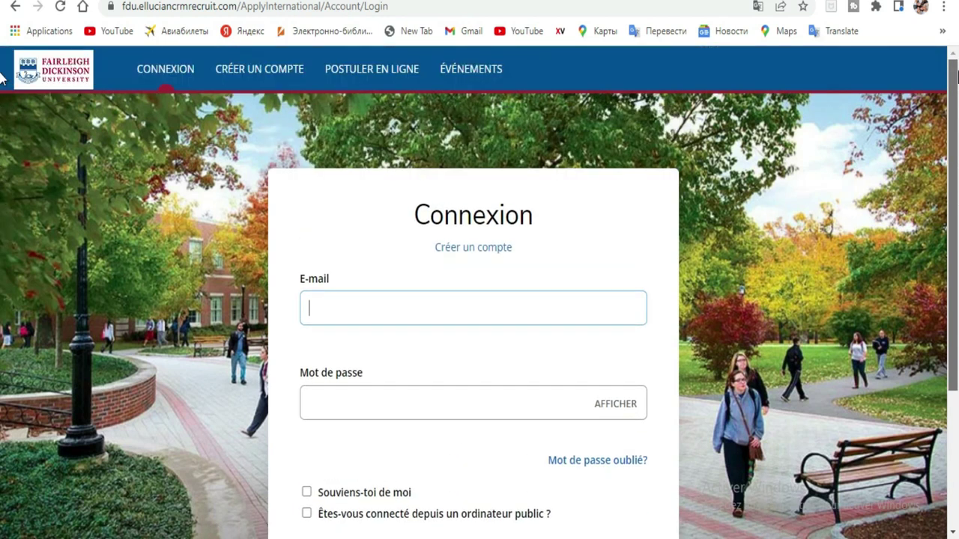
pyautogui.scroll(-1, 2, 81)
pyautogui.scroll(1, 2, 83)
pyautogui.scroll(-2, 1, 134)
pyautogui.scroll(2, 2, 225)
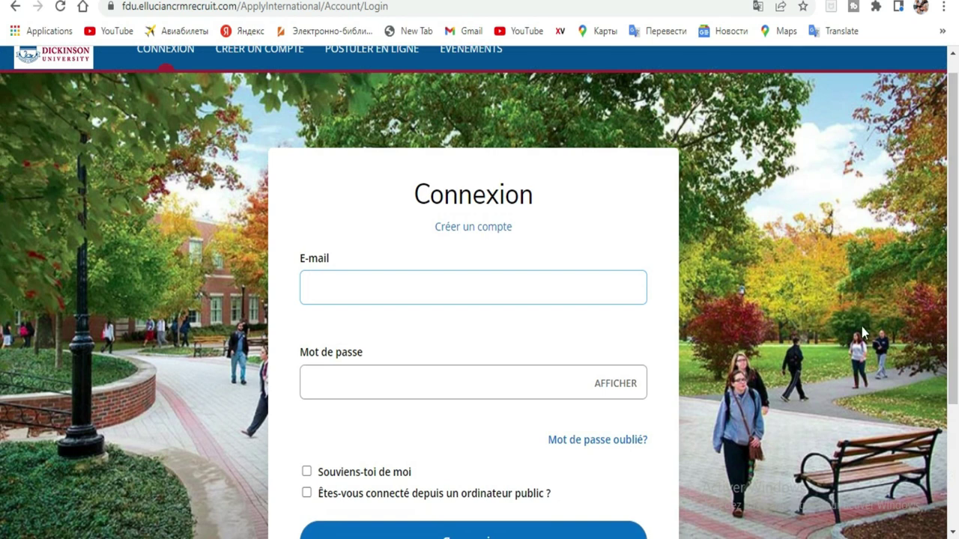
pyautogui.scroll(-1, 2, 166)
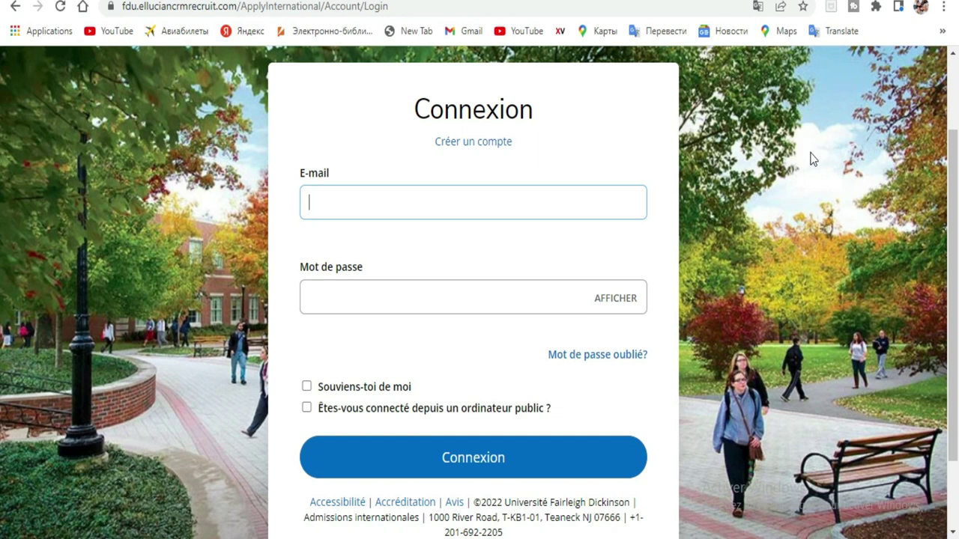
pyautogui.scroll(1, 1, 189)
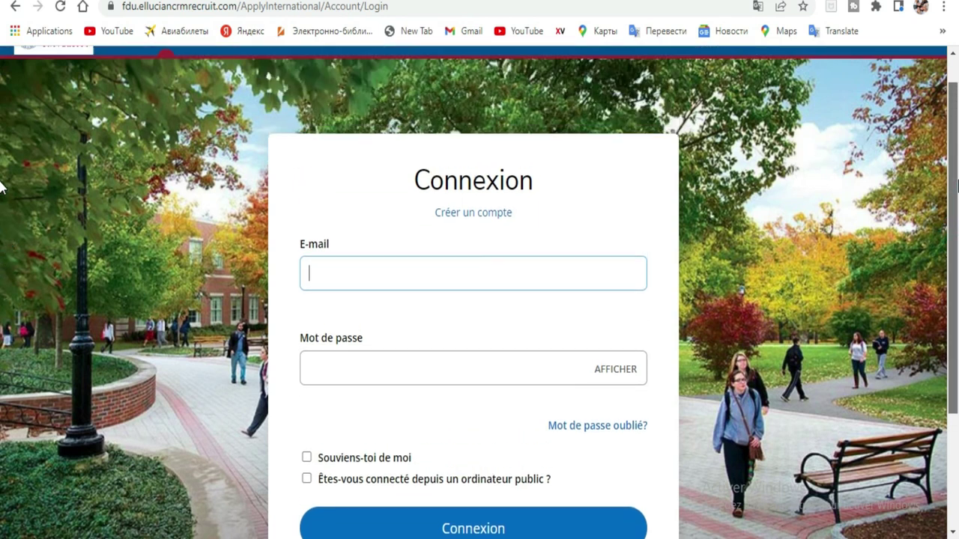
pyautogui.scroll(-1, 1, 189)
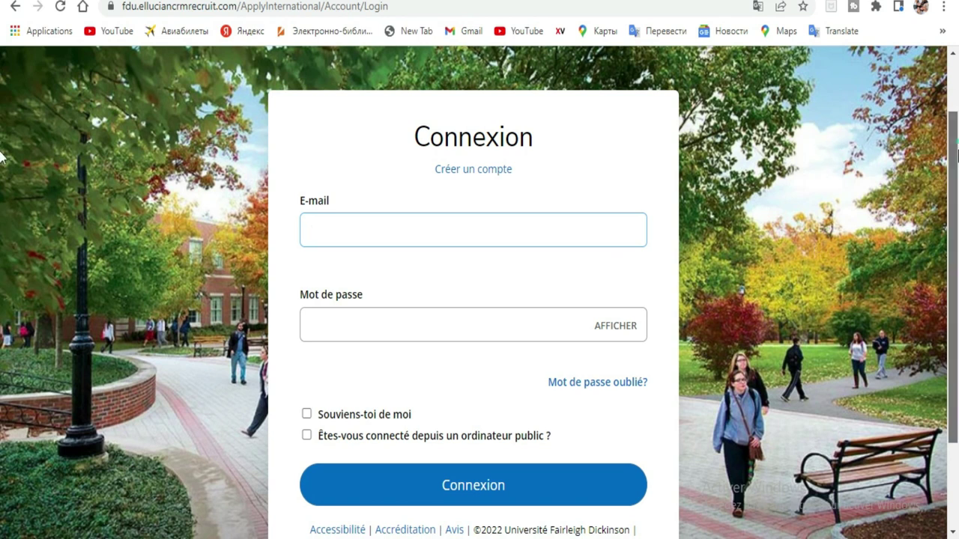
pyautogui.scroll(-2, 2, 264)
pyautogui.scroll(3, 2, 224)
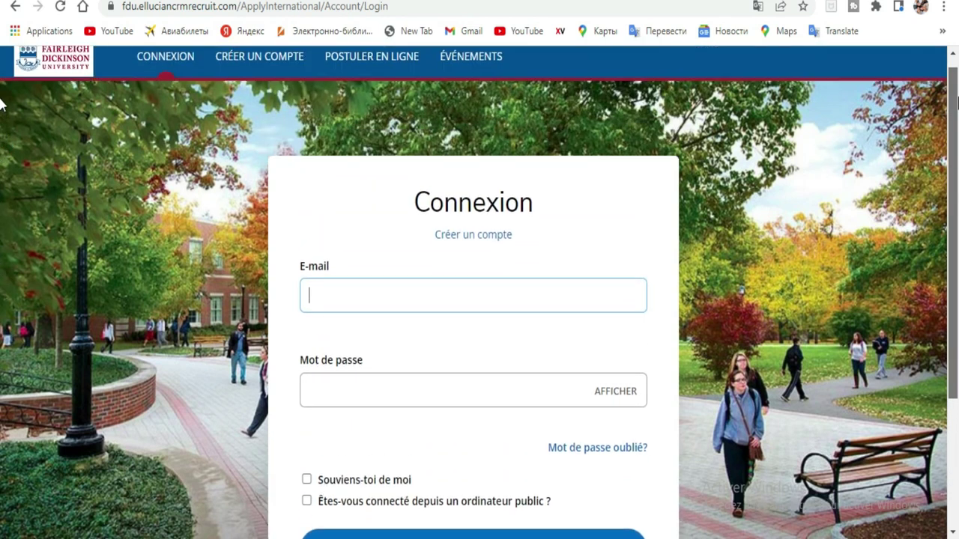
pyautogui.scroll(-2, 1, 112)
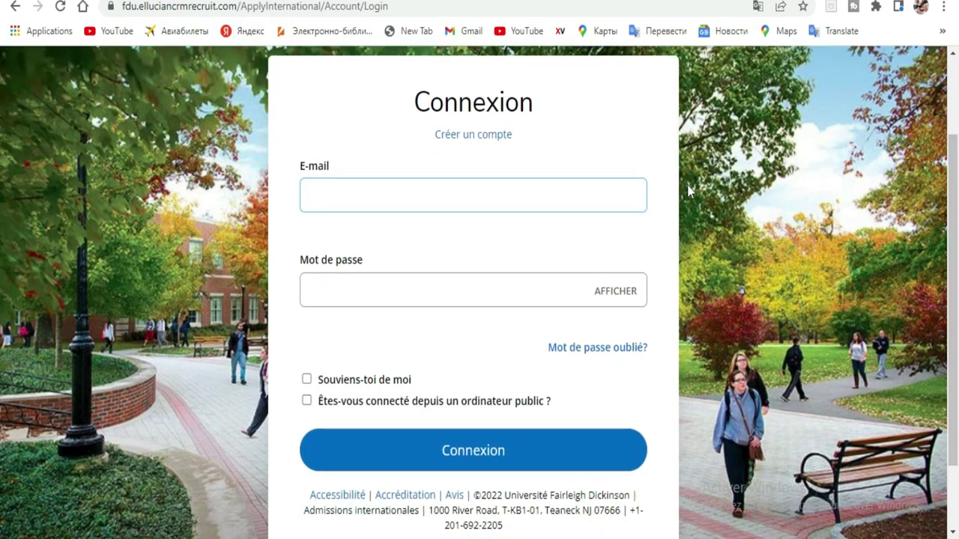
pyautogui.scroll(2, 2, 273)
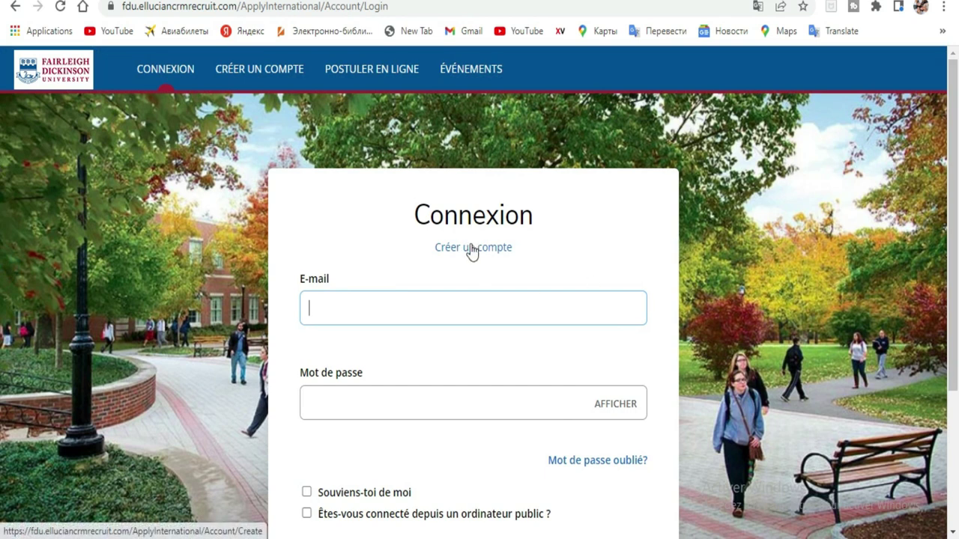
# Open the account creation form and review its contact, entry term, programme and password fields.
pyautogui.scroll(-2, 3, 206)
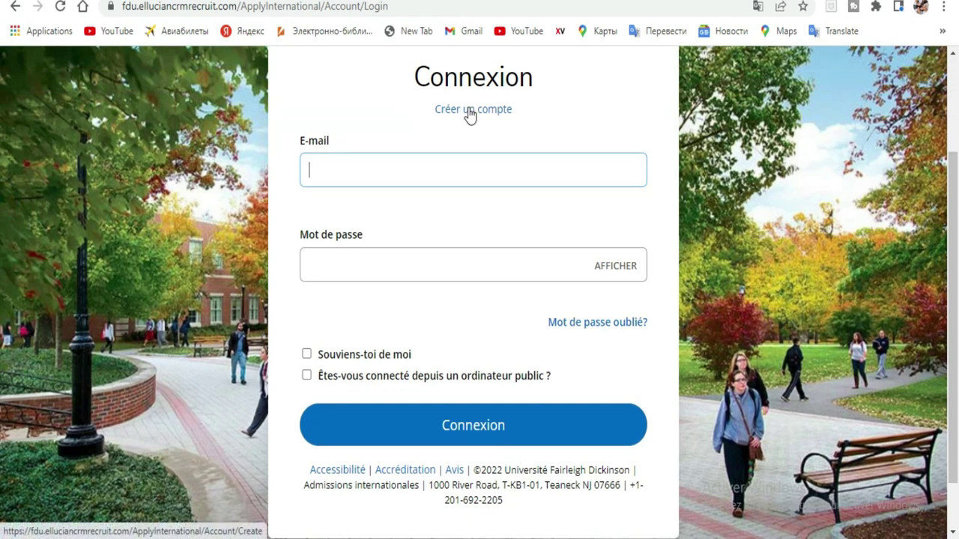
pyautogui.click(469, 112)
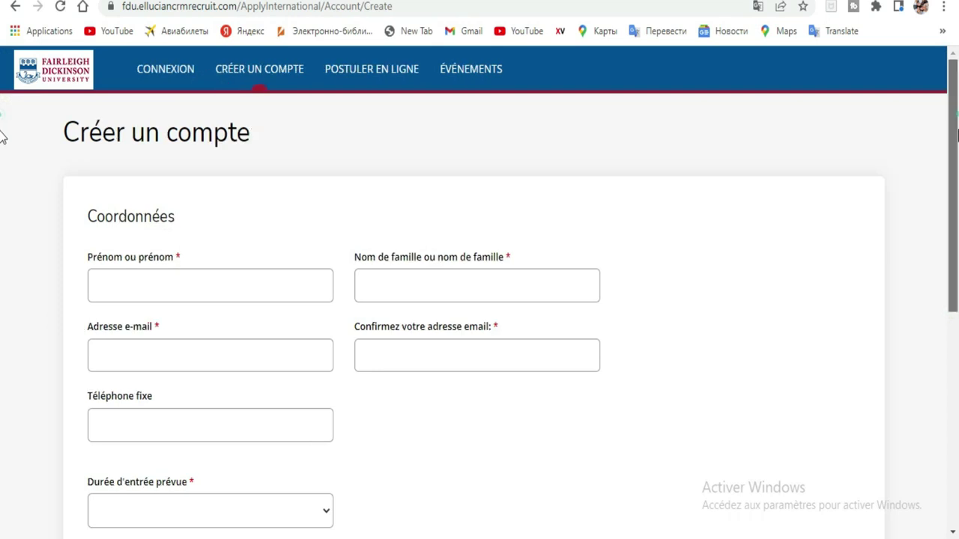
pyautogui.scroll(-5, 3, 122)
pyautogui.scroll(1, 1, 390)
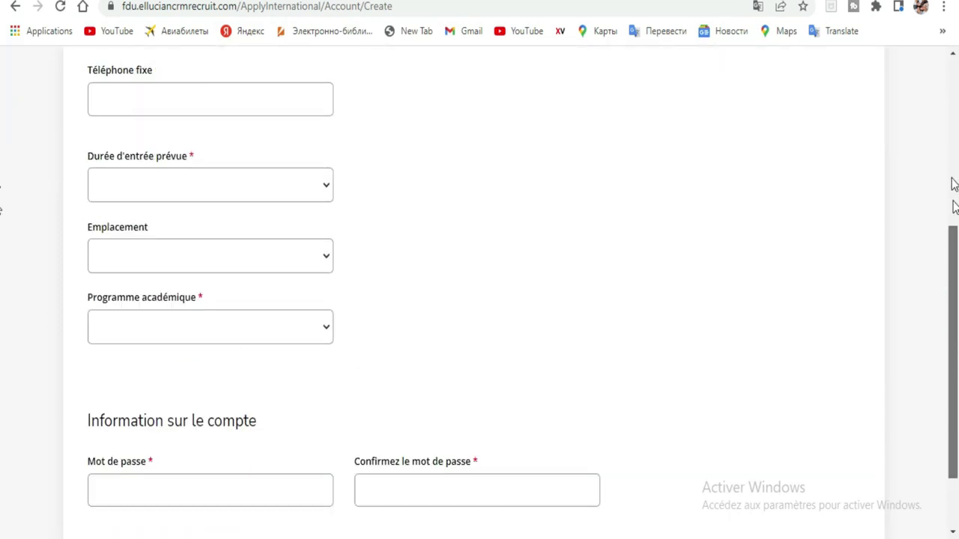
pyautogui.scroll(3, 954, 185)
pyautogui.scroll(-1, 952, 161)
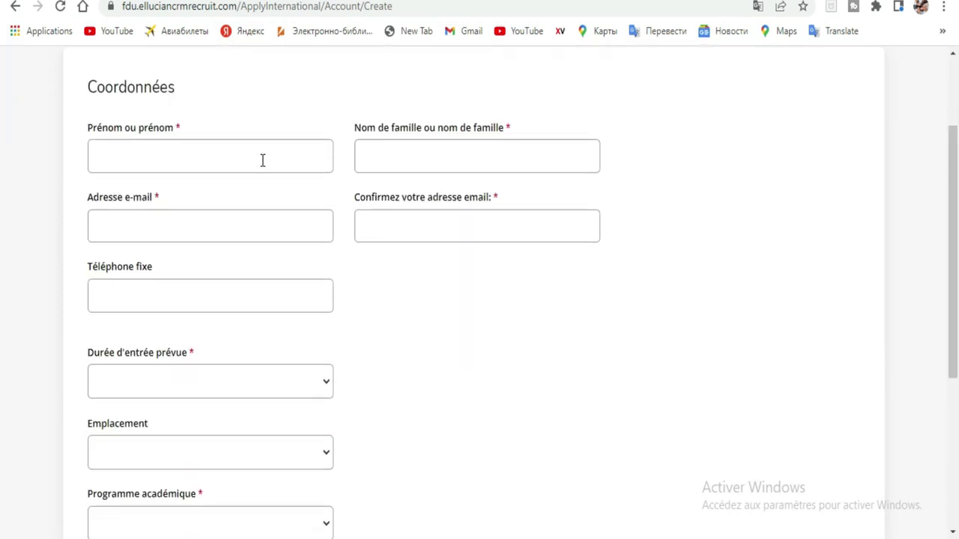
# Enter the applicant's first name in the contact details.
pyautogui.click(178, 168)
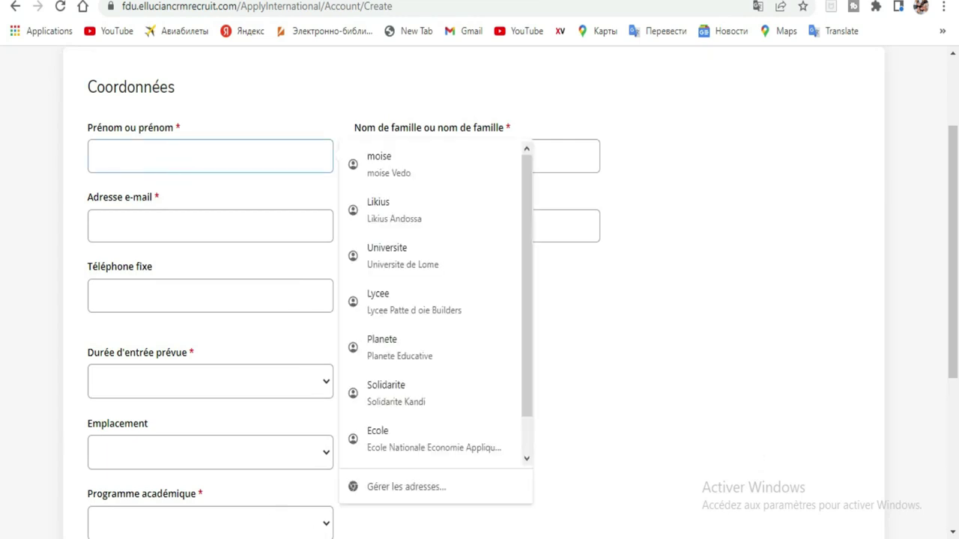
pyautogui.click(193, 153)
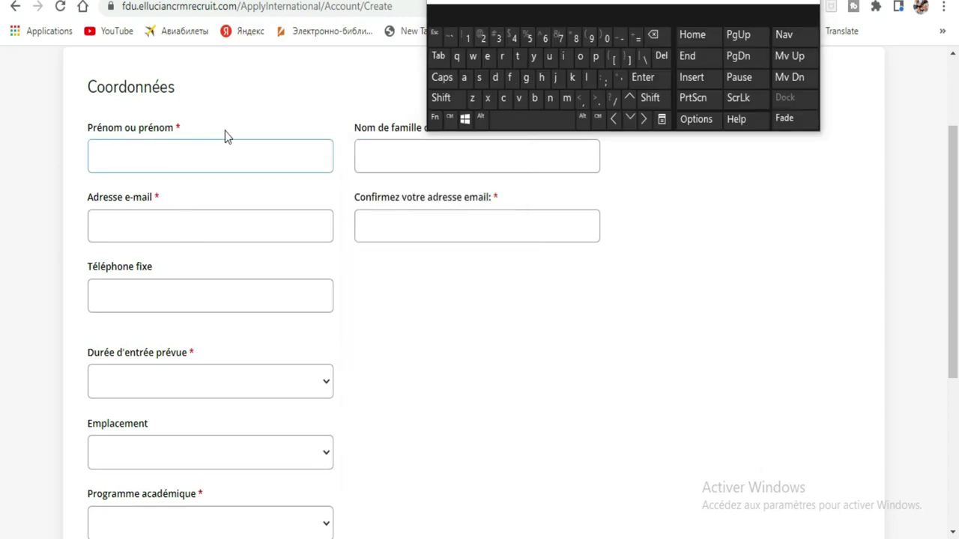
pyautogui.click(462, 99)
pyautogui.click(535, 99)
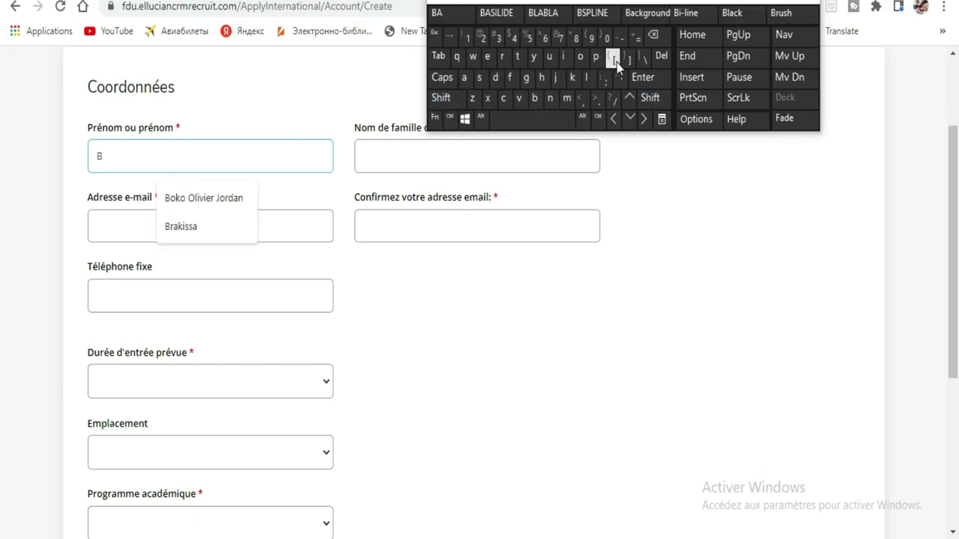
pyautogui.click(589, 78)
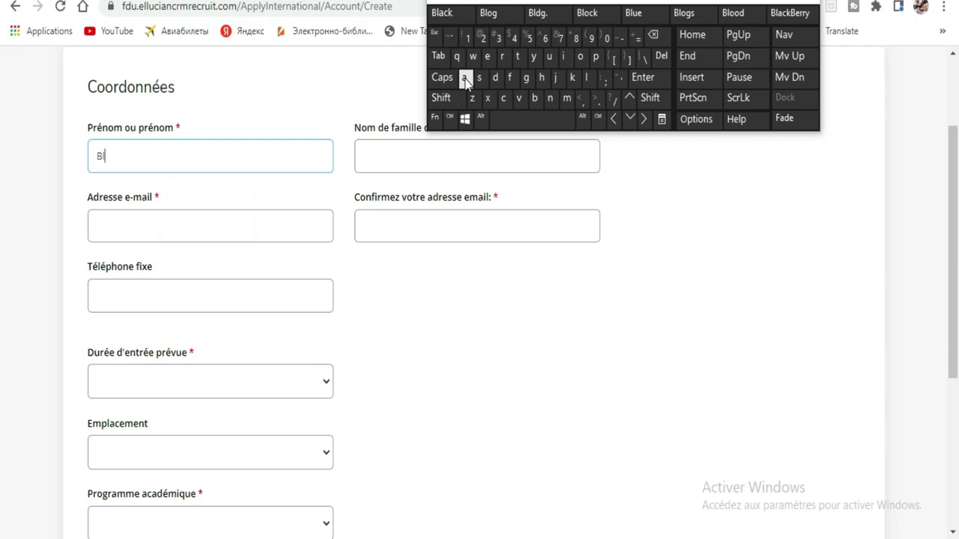
pyautogui.click(464, 78)
pyautogui.click(568, 59)
pyautogui.click(479, 78)
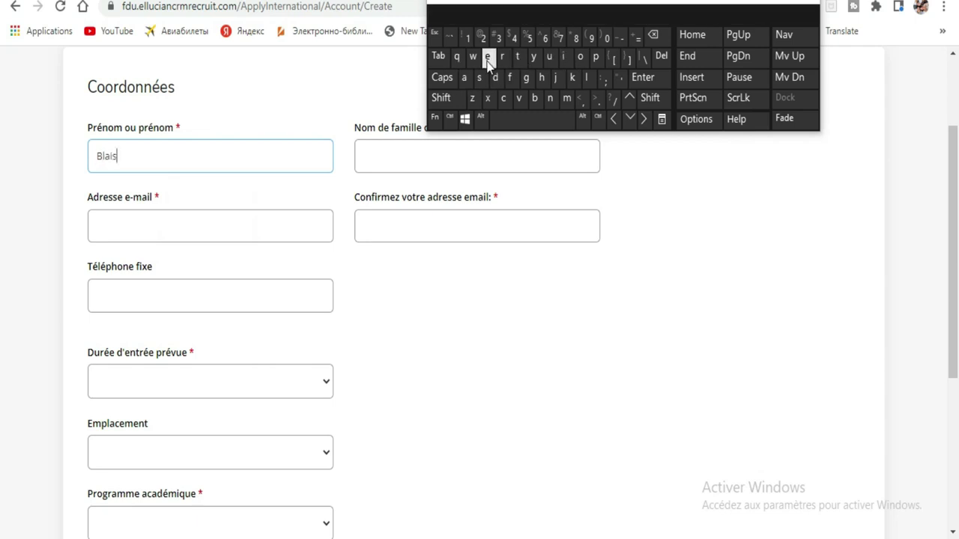
# Enter the applicant's family name in the contact details.
pyautogui.click(377, 156)
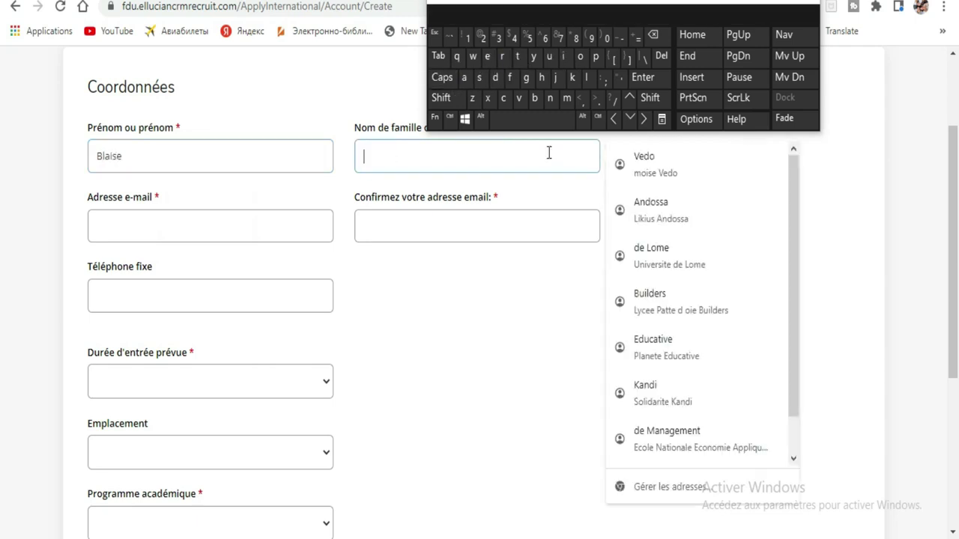
pyautogui.write('k')
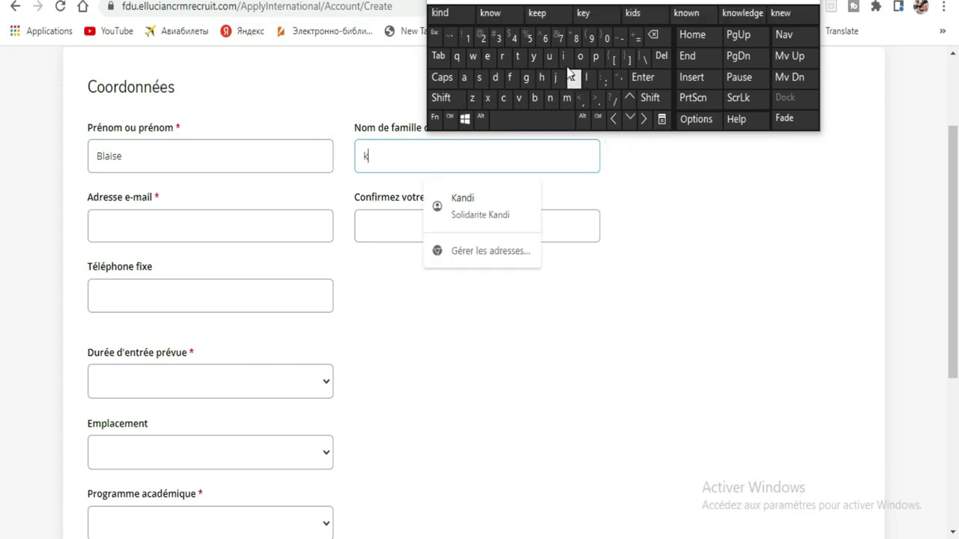
pyautogui.click(564, 56)
pyautogui.click(517, 56)
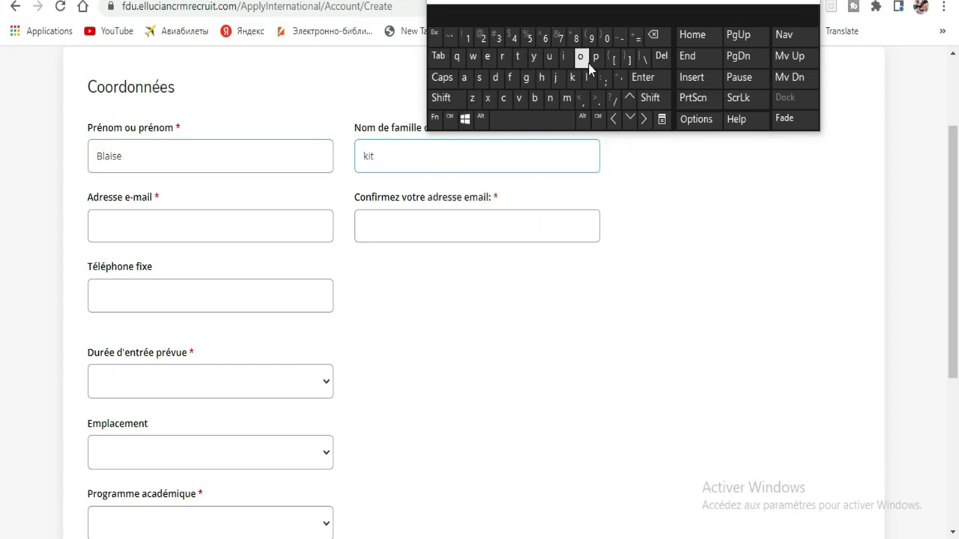
pyautogui.click(586, 61)
# Fill in the applicant's e-mail address in the contact details.
pyautogui.click(162, 230)
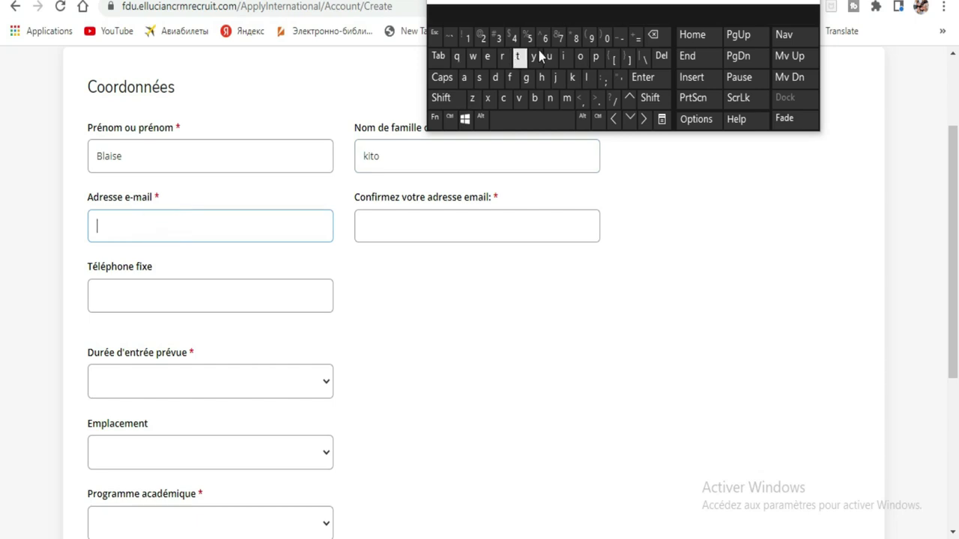
pyautogui.click(567, 98)
pyautogui.click(580, 66)
pyautogui.click(551, 99)
pyautogui.click(495, 78)
pyautogui.click(488, 58)
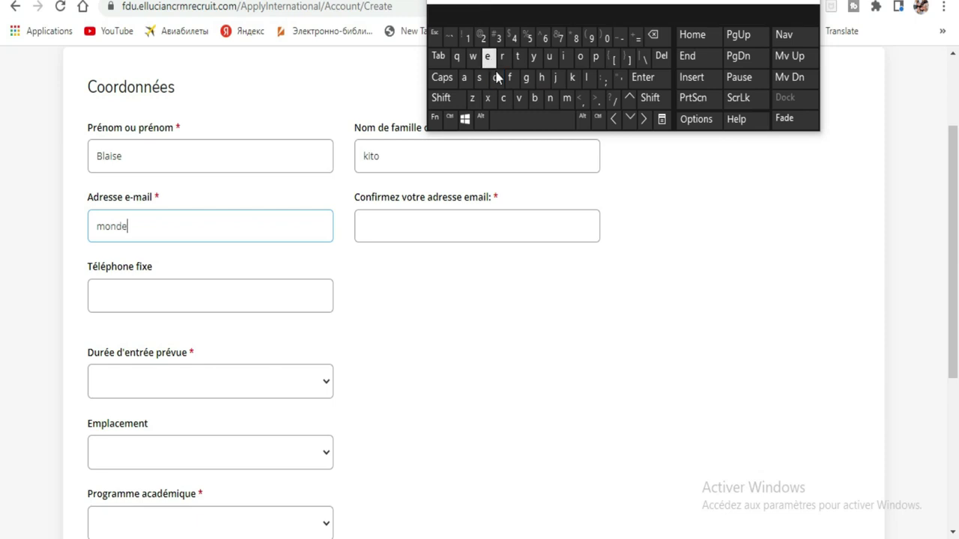
pyautogui.click(536, 100)
pyautogui.click(581, 56)
pyautogui.click(546, 54)
pyautogui.click(507, 57)
pyautogui.click(480, 77)
pyautogui.click(488, 56)
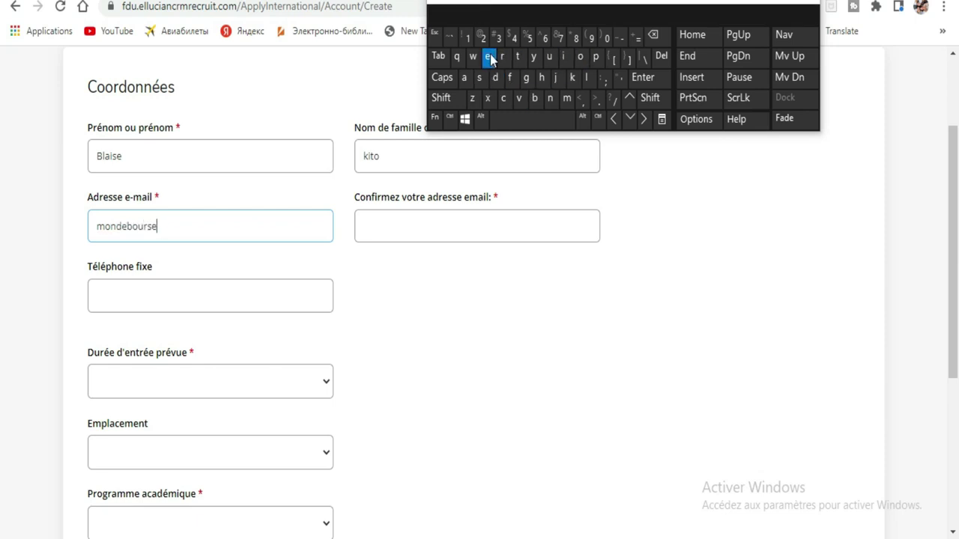
pyautogui.click(457, 99)
pyautogui.click(483, 38)
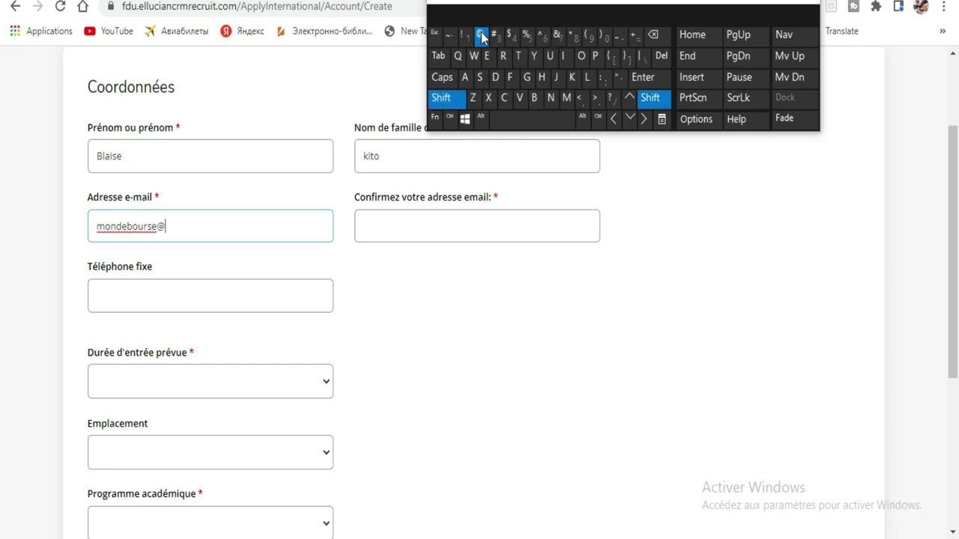
pyautogui.click(526, 79)
pyautogui.click(567, 98)
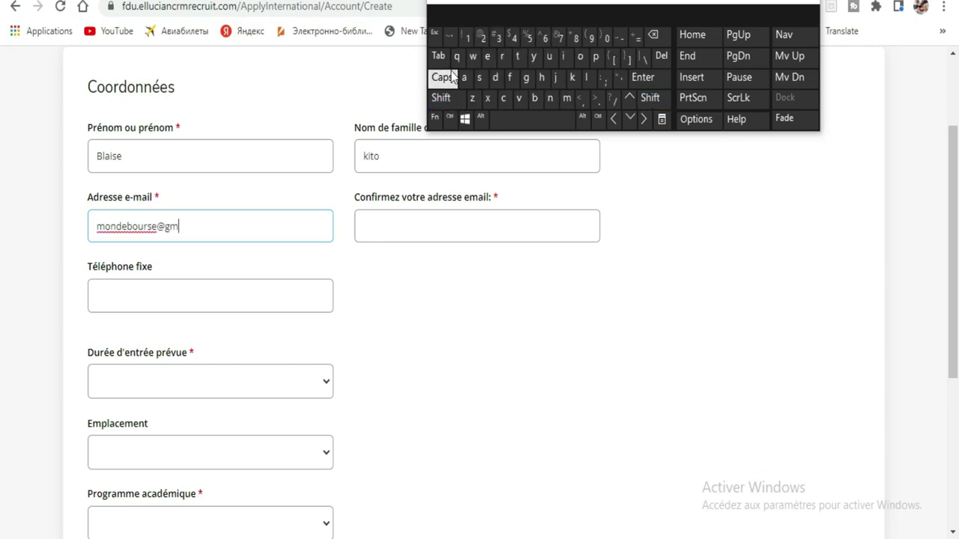
pyautogui.click(465, 78)
pyautogui.click(565, 57)
pyautogui.click(587, 78)
pyautogui.click(597, 100)
pyautogui.click(503, 98)
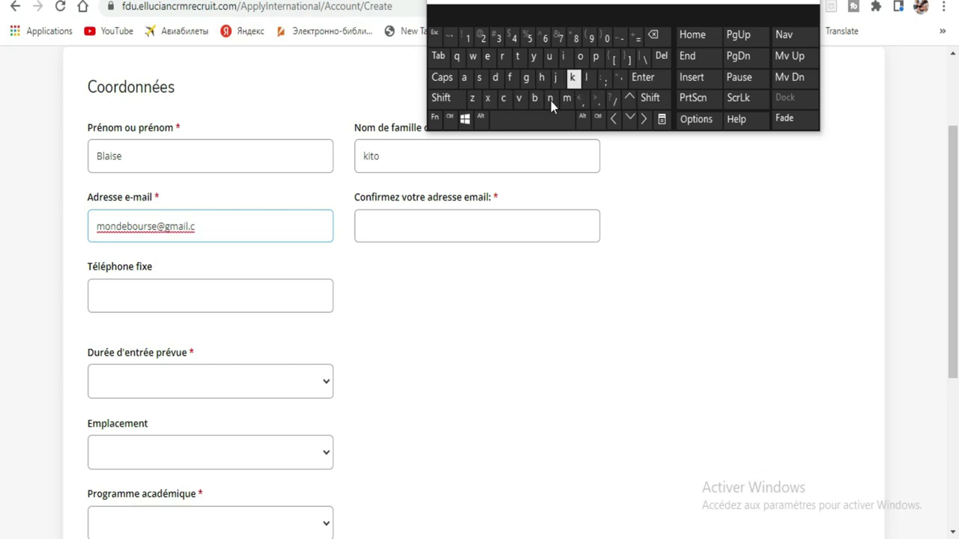
pyautogui.click(582, 60)
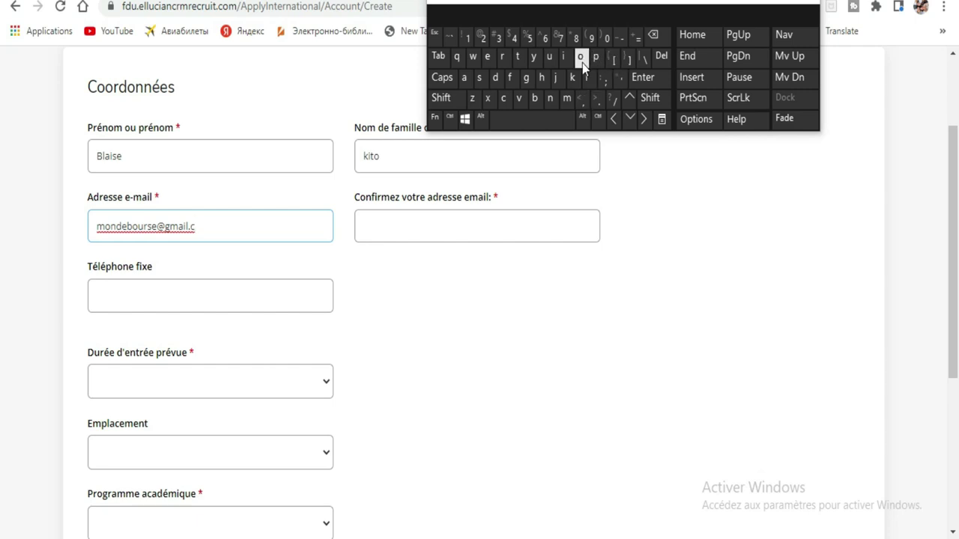
pyautogui.click(571, 104)
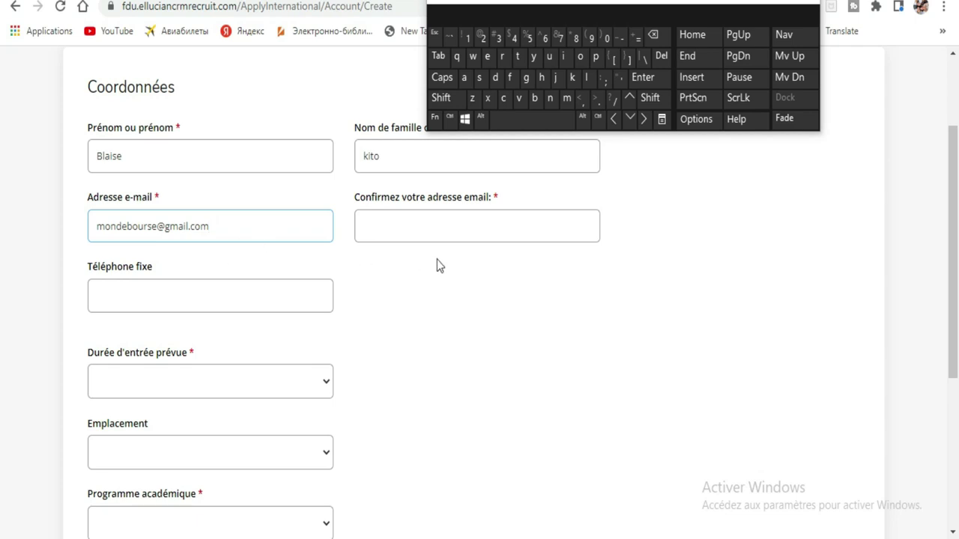
# Repeat the applicant's e-mail address in the e-mail confirmation field.
pyautogui.click(439, 233)
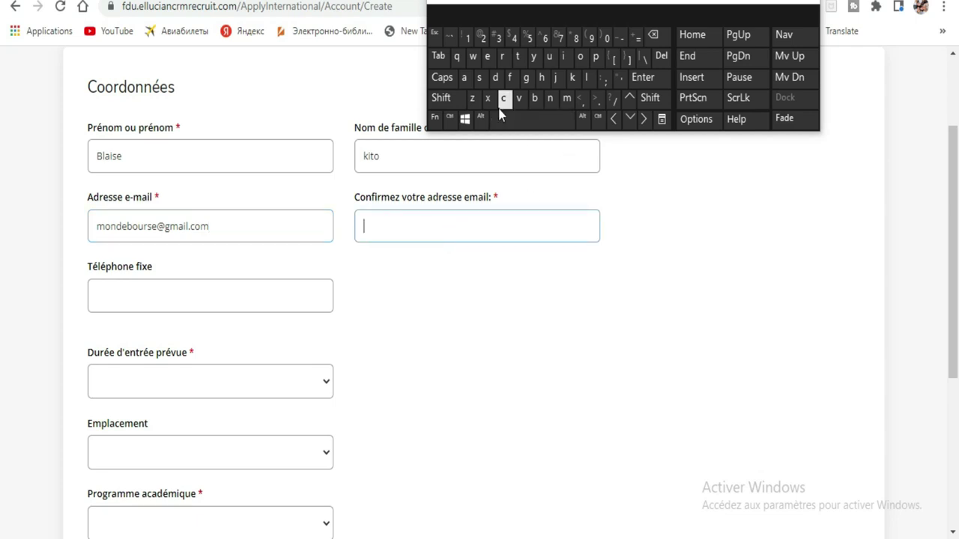
pyautogui.click(569, 105)
pyautogui.click(582, 58)
pyautogui.click(550, 98)
pyautogui.click(496, 77)
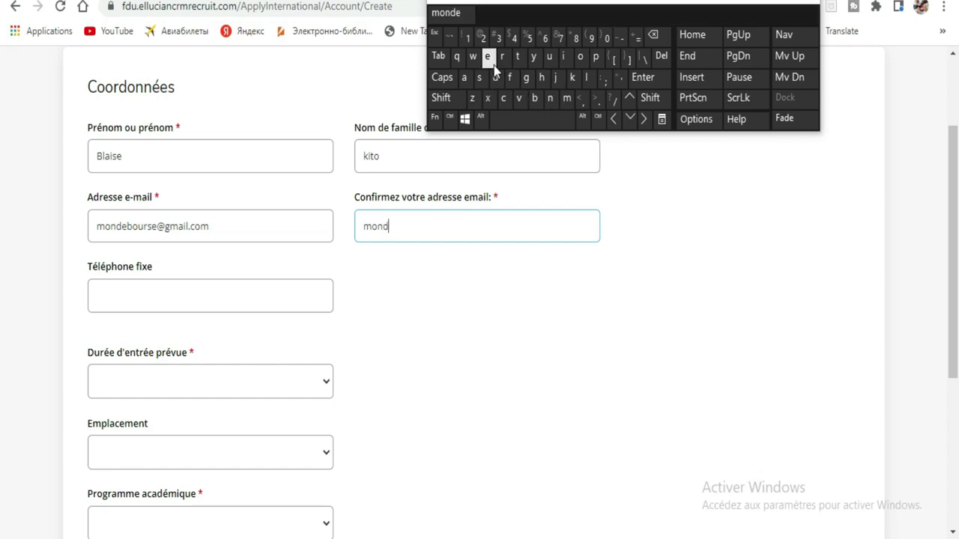
pyautogui.click(489, 58)
pyautogui.click(536, 101)
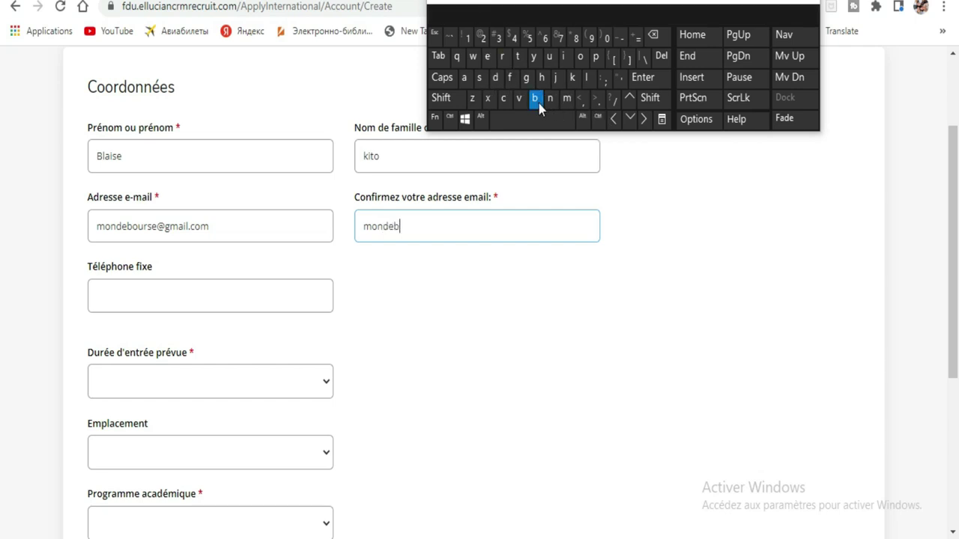
pyautogui.click(502, 57)
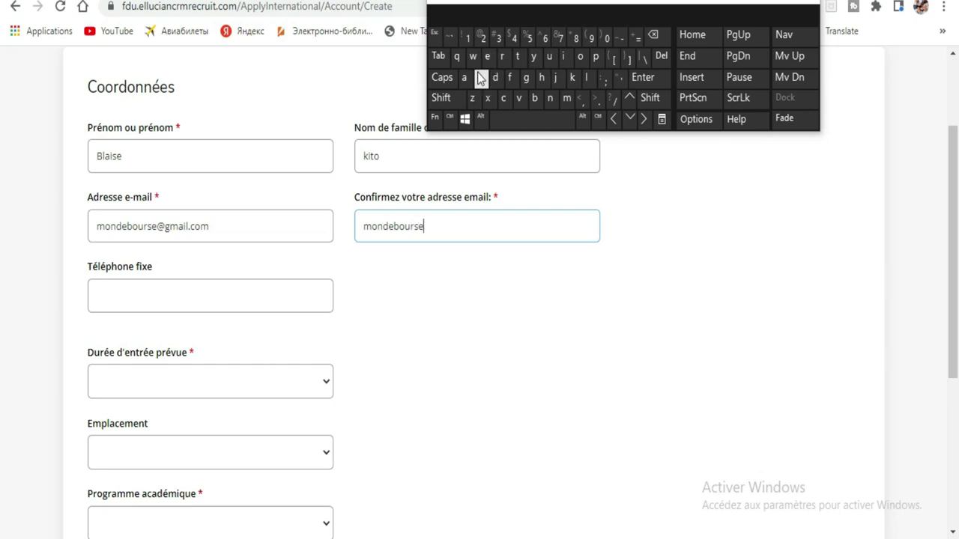
pyautogui.click(441, 98)
pyautogui.click(483, 37)
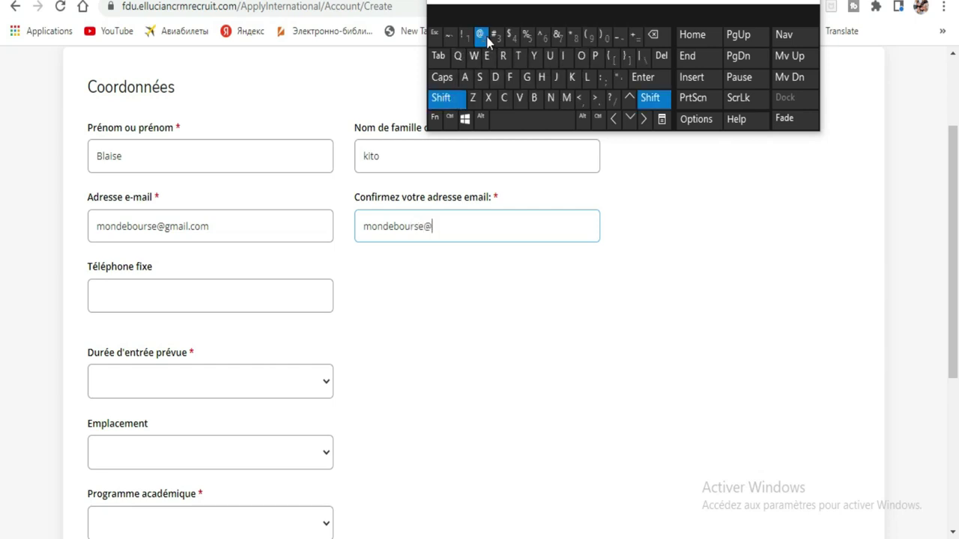
pyautogui.click(525, 77)
pyautogui.click(567, 97)
pyautogui.click(465, 81)
pyautogui.click(587, 77)
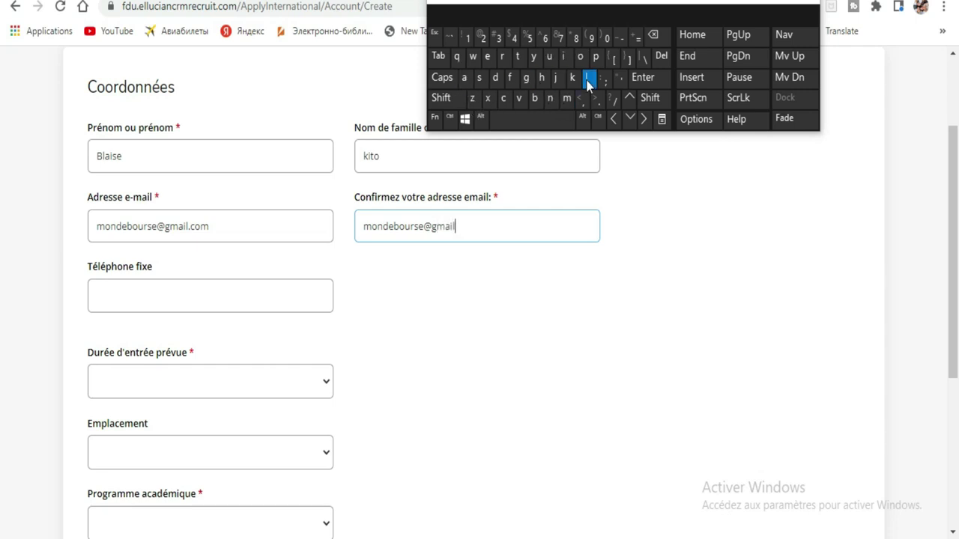
pyautogui.click(598, 100)
pyautogui.click(504, 98)
pyautogui.click(584, 59)
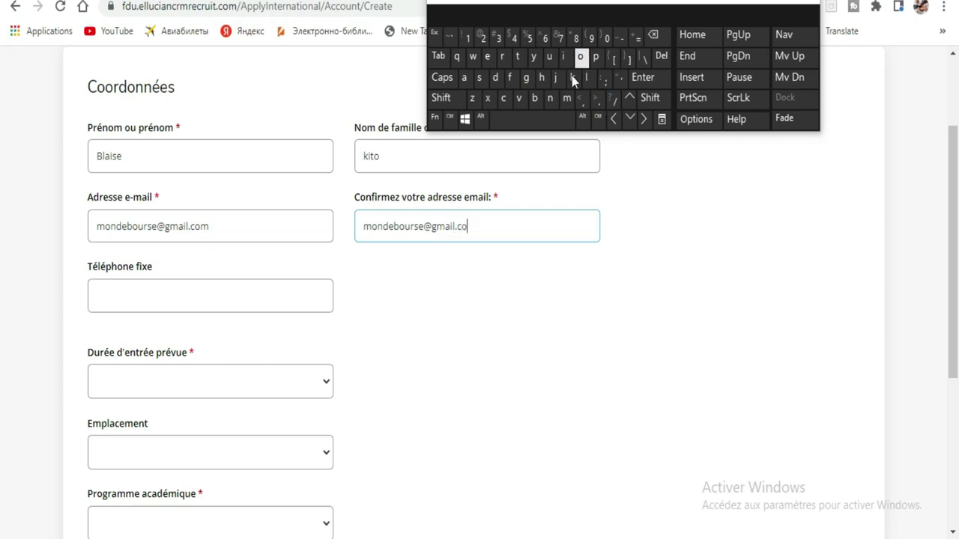
pyautogui.click(566, 100)
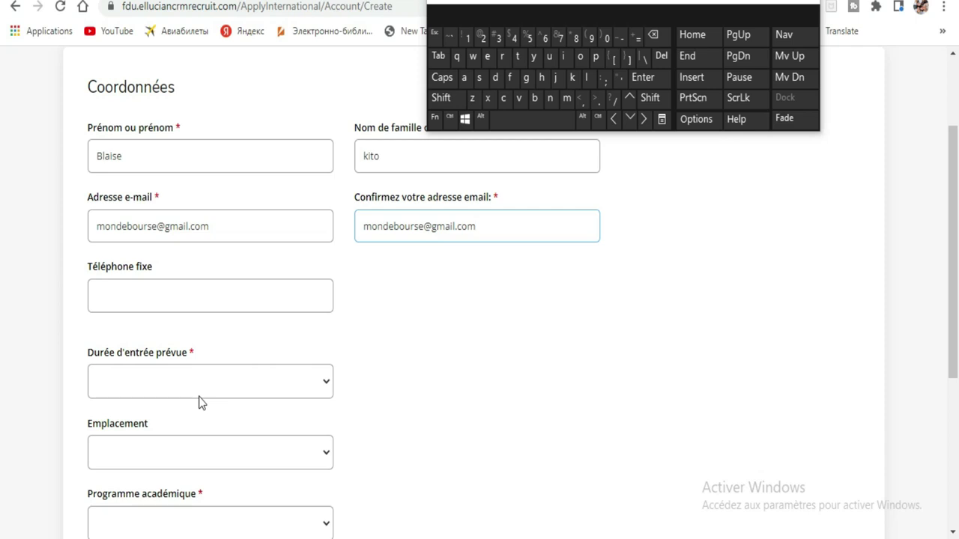
# Set the planned entry term to Automne 2022 and the location to Campus de Florham.
pyautogui.click(227, 395)
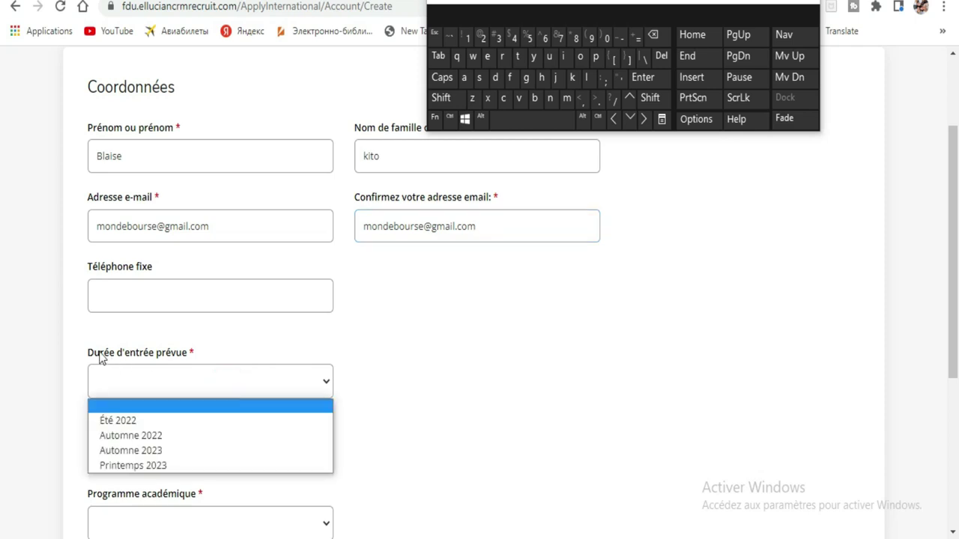
pyautogui.click(158, 436)
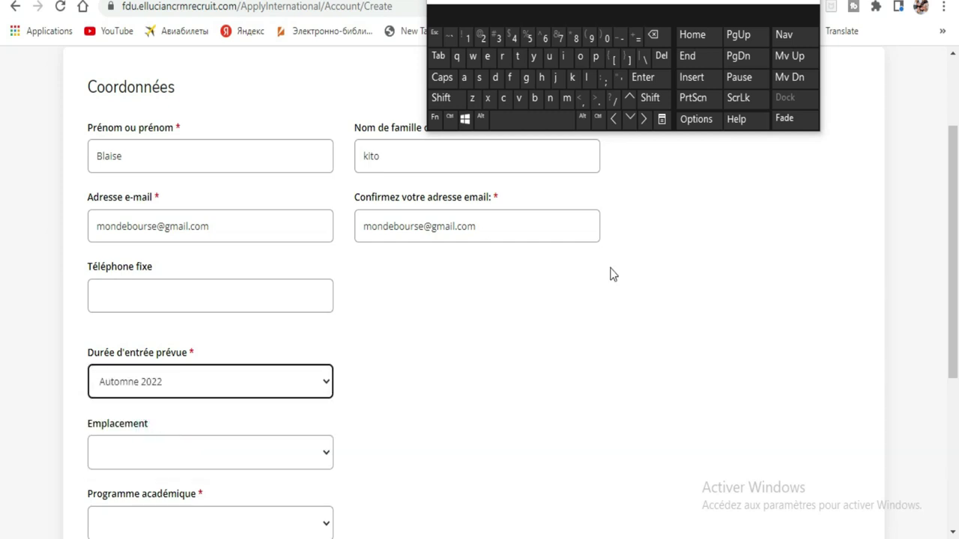
pyautogui.scroll(-1, 3, 184)
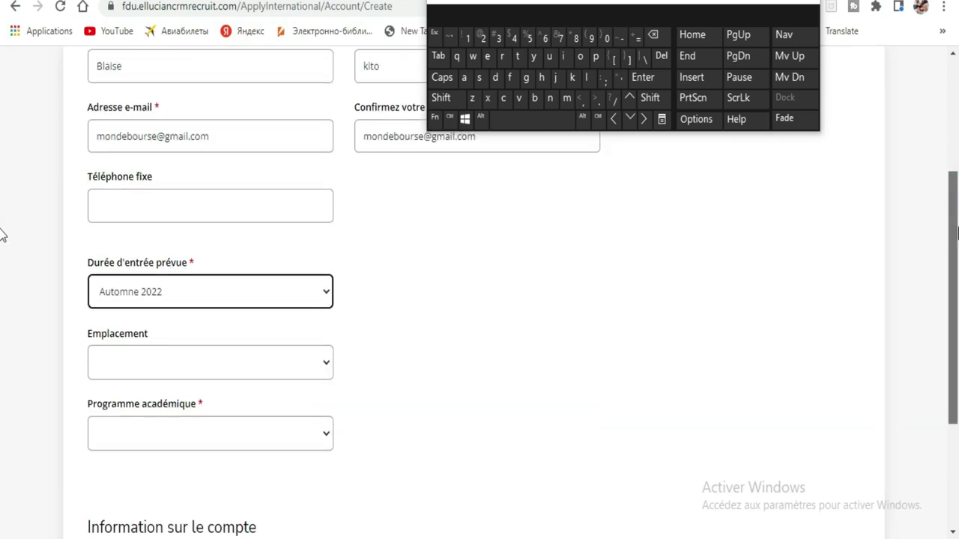
pyautogui.click(302, 364)
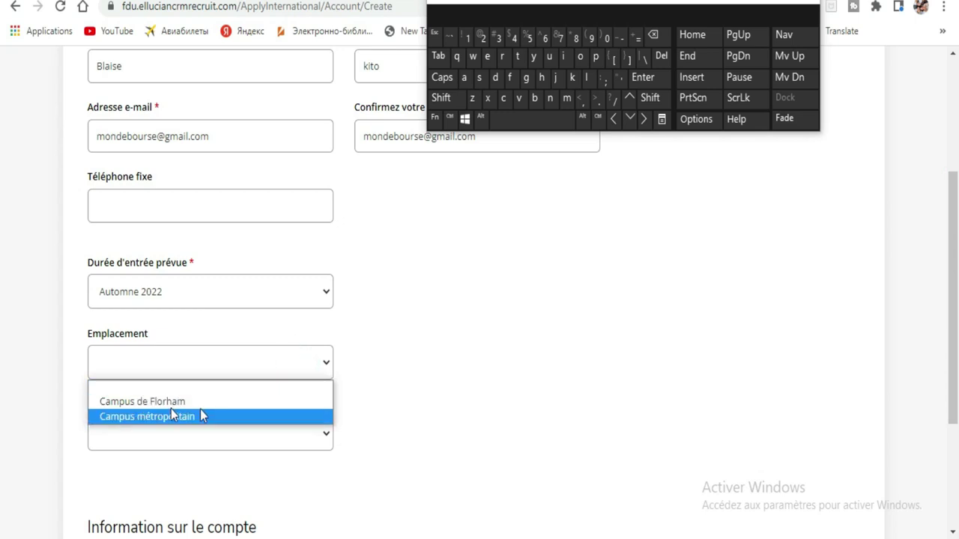
pyautogui.click(124, 403)
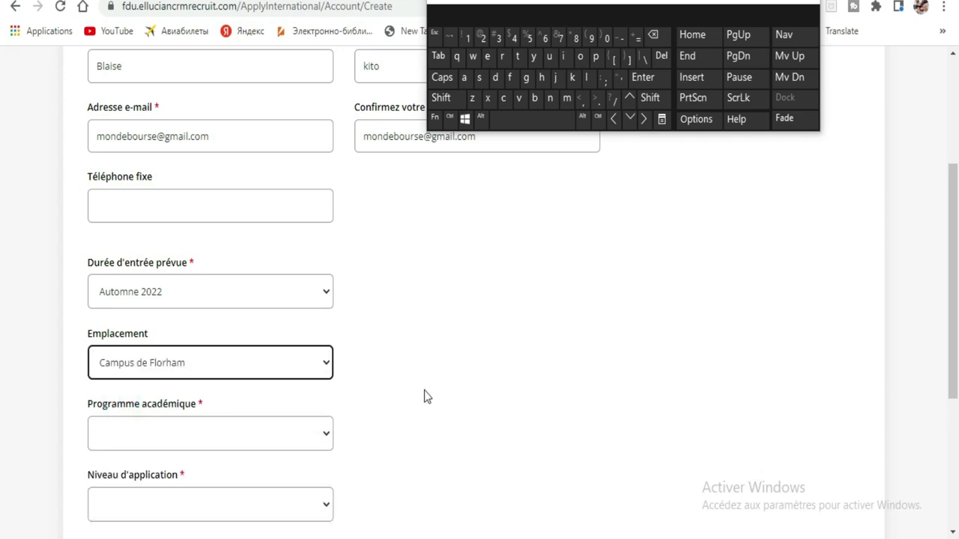
# Choose Computer Science - Florham as the academic programme and the Bachelor/Licence option as the application level.
pyautogui.scroll(-2, 3, 300)
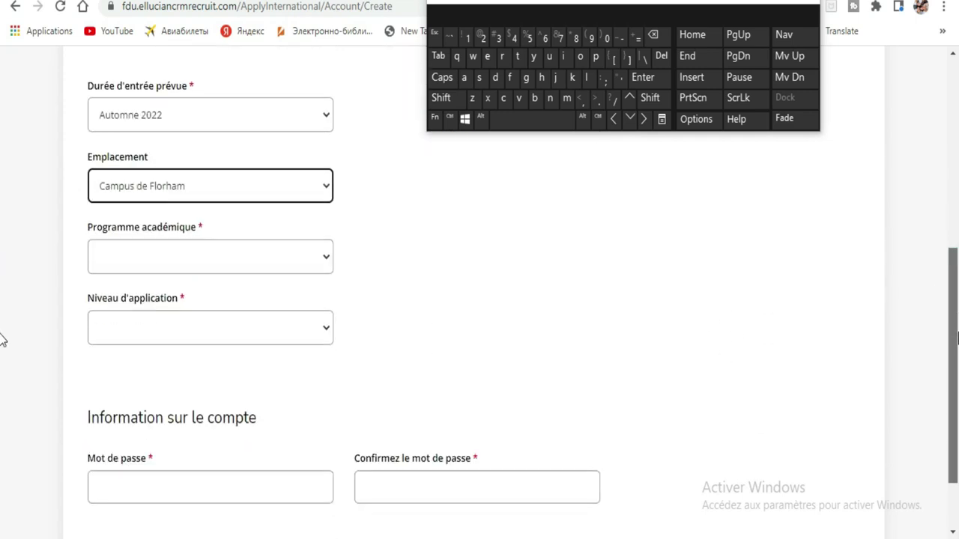
pyautogui.click(241, 257)
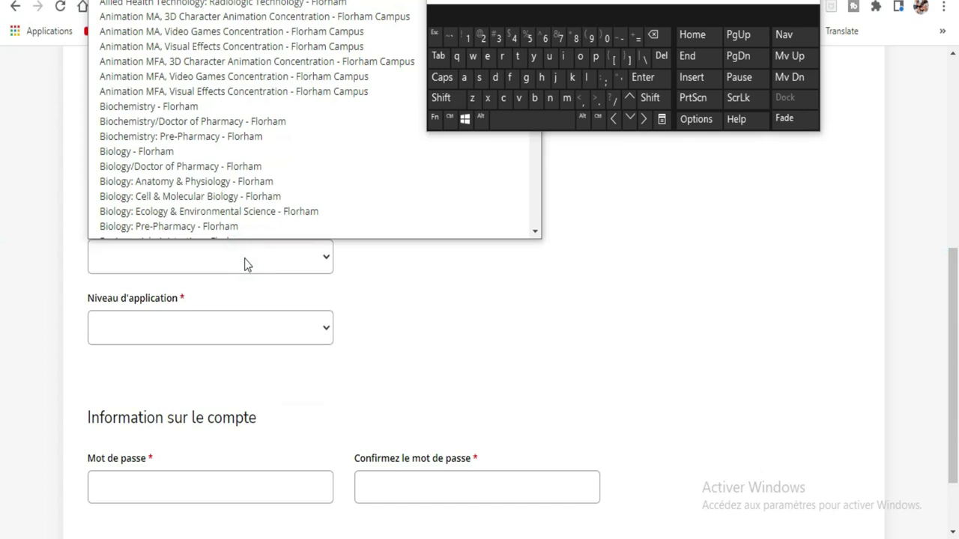
pyautogui.scroll(-1, 292, 194)
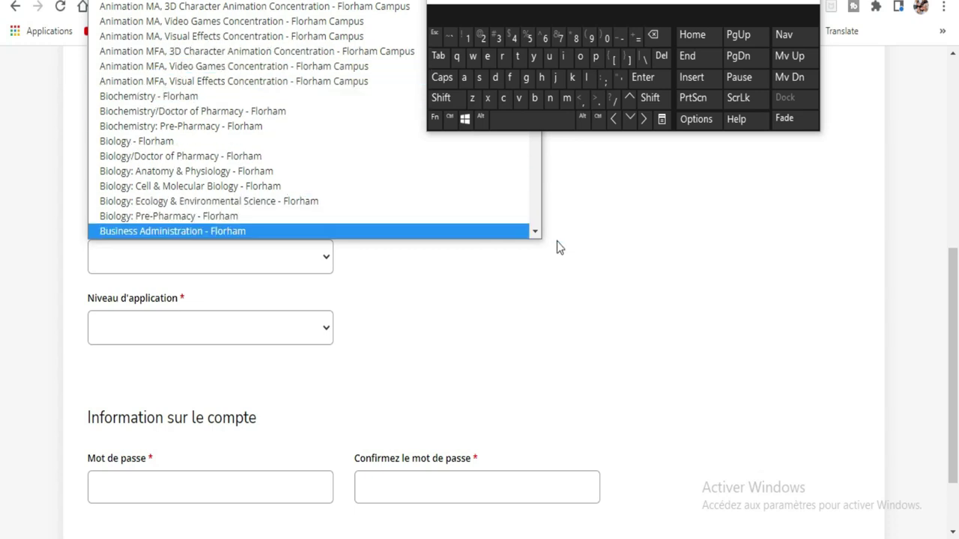
pyautogui.scroll(-4, 538, 234)
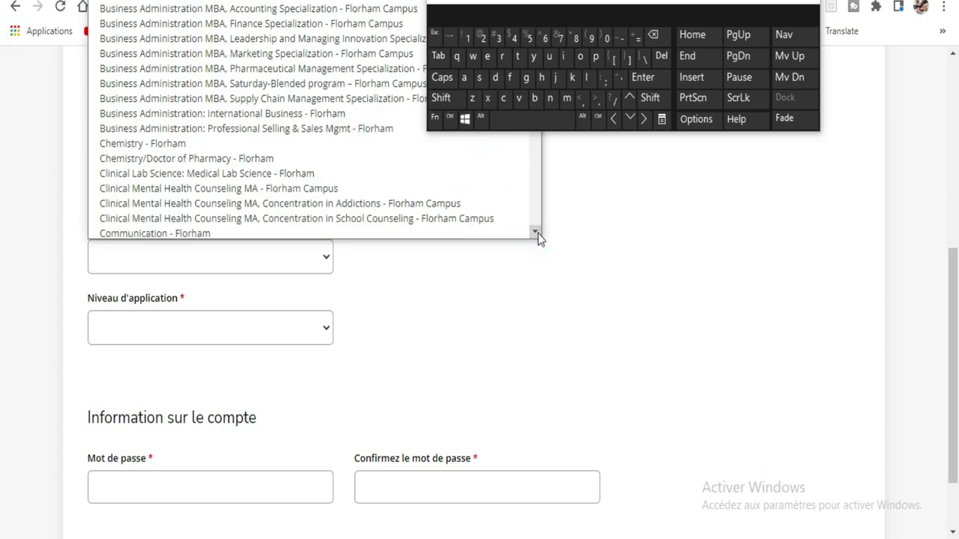
pyautogui.scroll(-3, 538, 233)
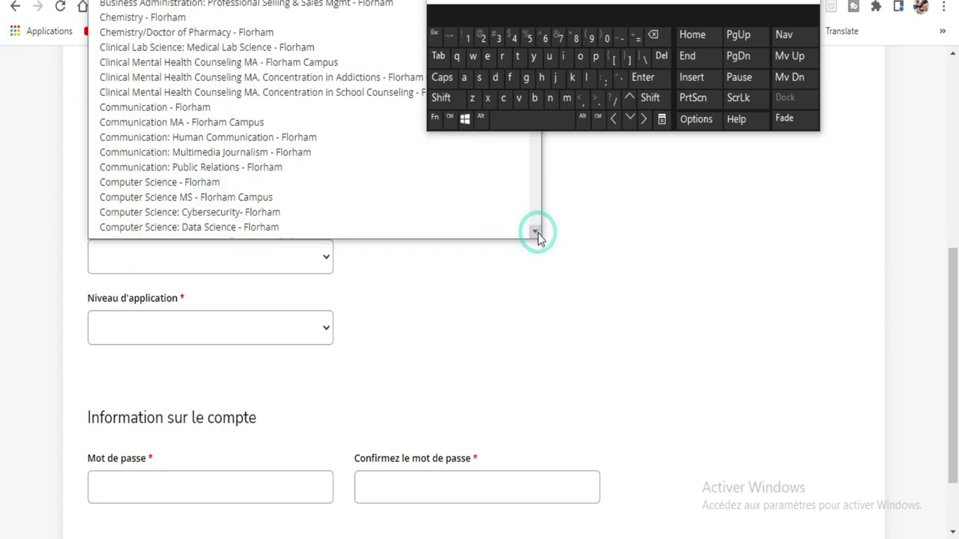
pyautogui.click(536, 233)
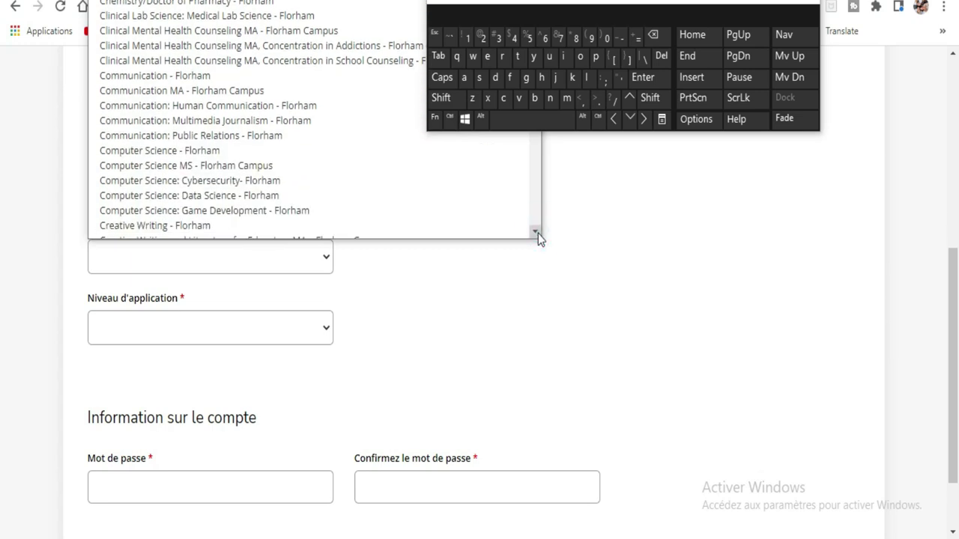
pyautogui.click(398, 152)
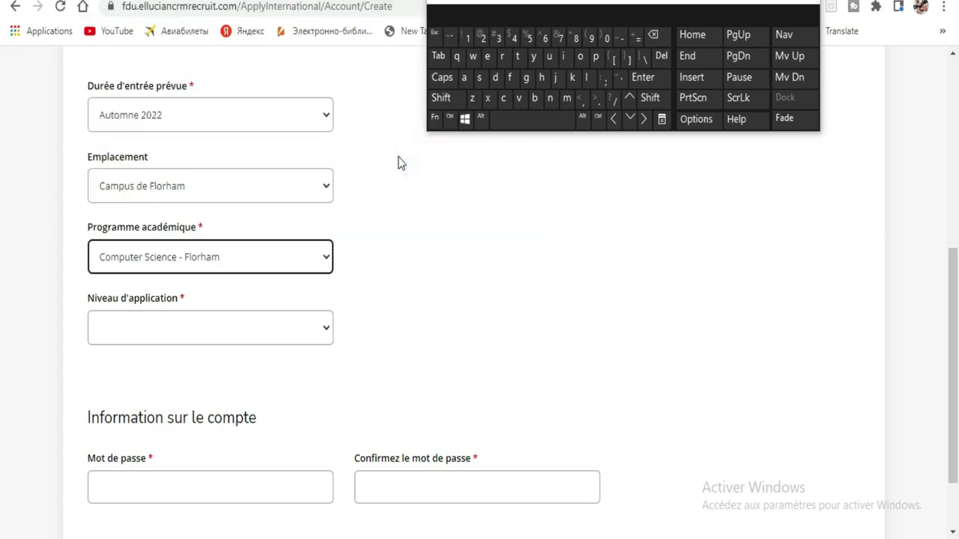
pyautogui.click(308, 338)
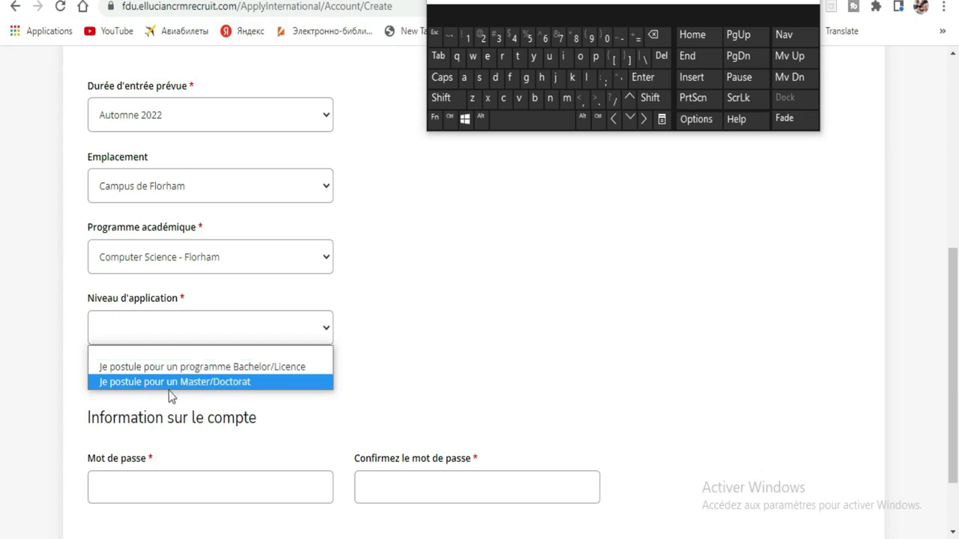
pyautogui.click(285, 367)
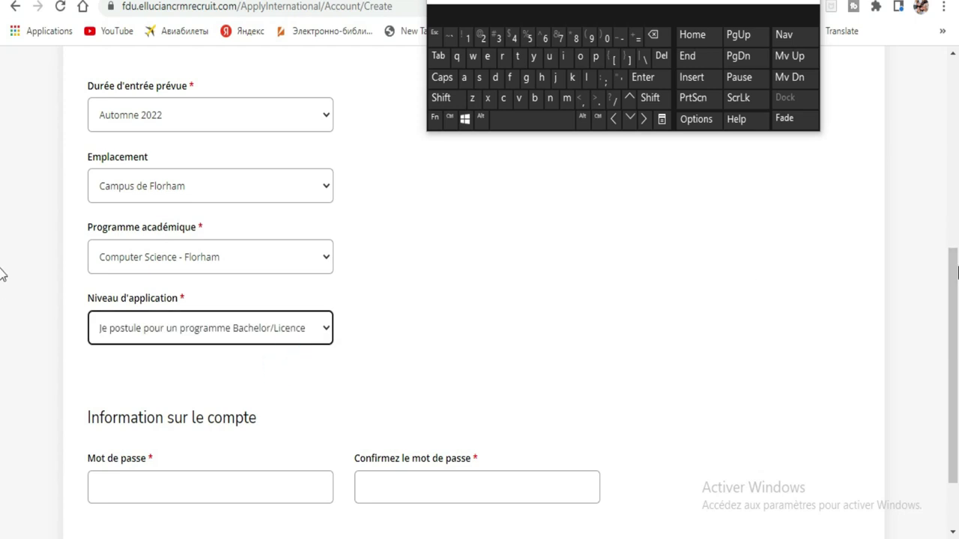
pyautogui.scroll(-1, 479, 300)
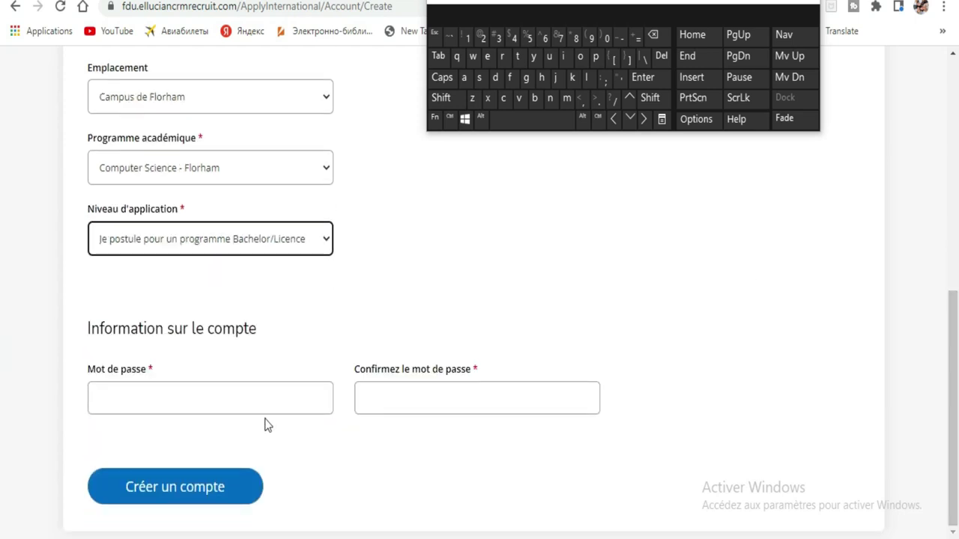
pyautogui.click(289, 397)
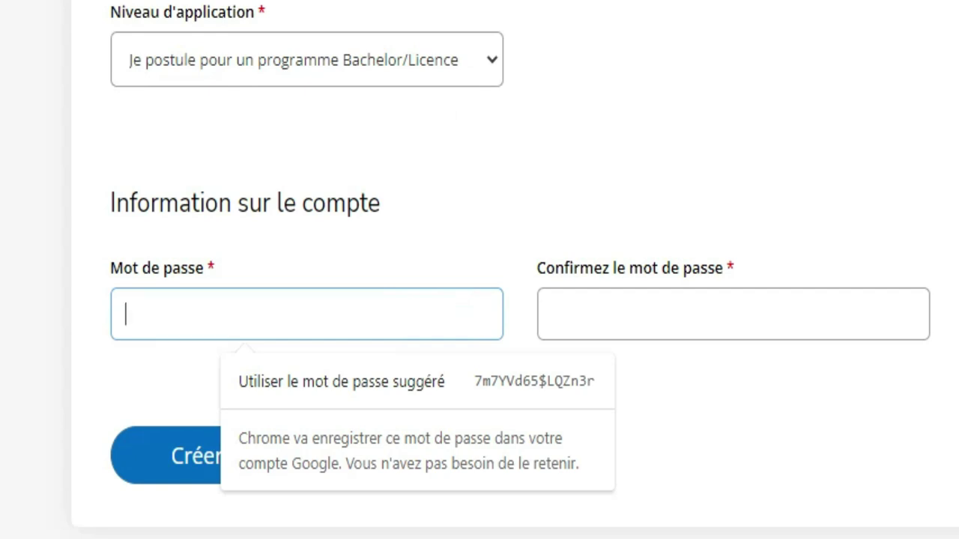
pyautogui.write('a')
pyautogui.write('aaaaa')
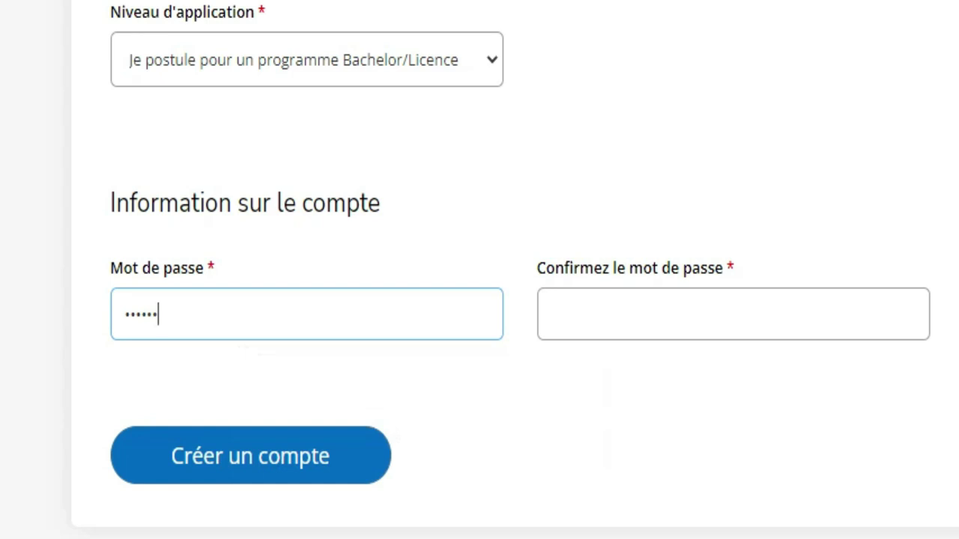
pyautogui.press('BackSpace')
pyautogui.press('BackSpace')
pyautogui.press('BackSpace')
pyautogui.press('BackSpace')
pyautogui.press('BackSpace')
pyautogui.press('BackSpace')
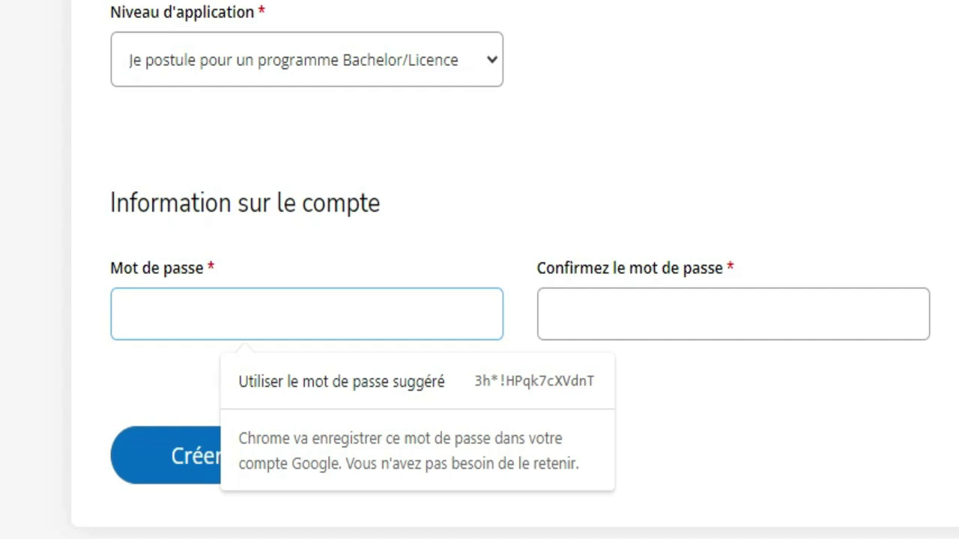
# Enter the account password and repeat it in the password confirmation field.
pyautogui.write('aaaaaaa')
pyautogui.click(623, 315)
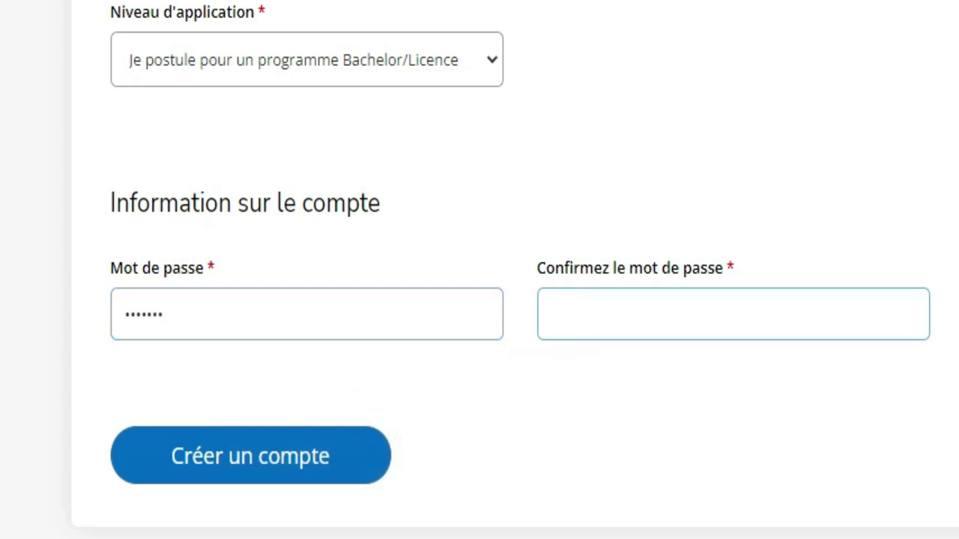
pyautogui.write('aaaaaaa')
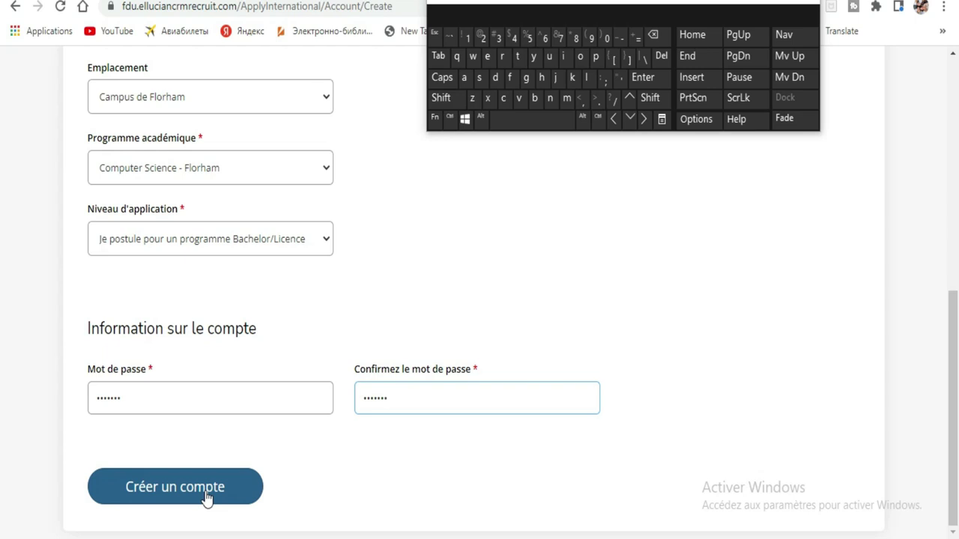
# Submit the form to create the account and save the login credentials in the browser.
pyautogui.click(206, 495)
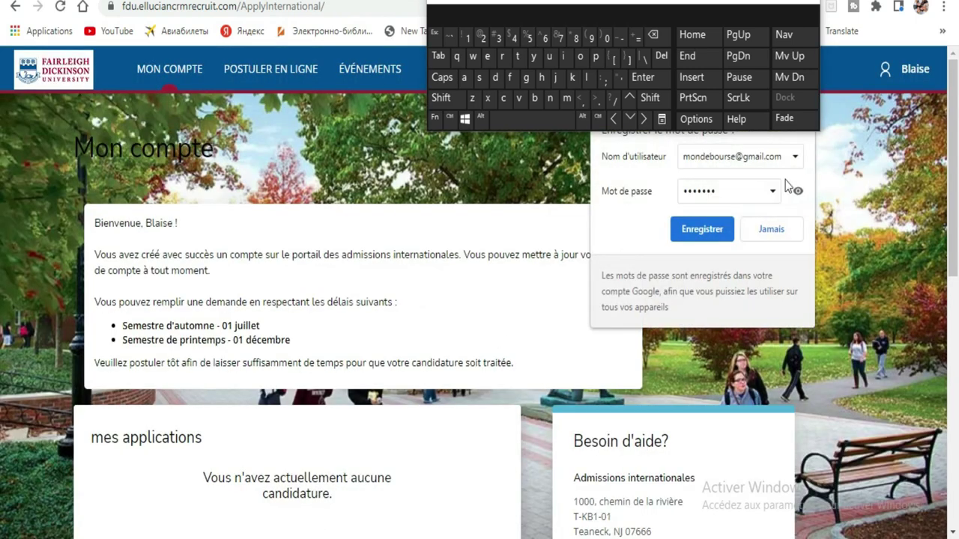
pyautogui.click(717, 233)
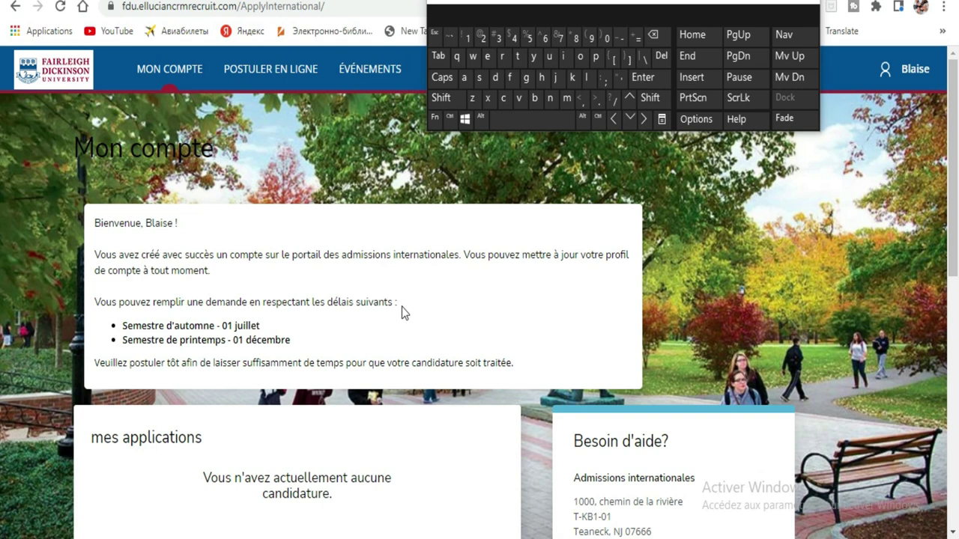
# Examine the autumn and spring application deadlines, the applications and events sections, and the profile details on the account page.
pyautogui.moveTo(122, 327); pyautogui.dragTo(262, 330)
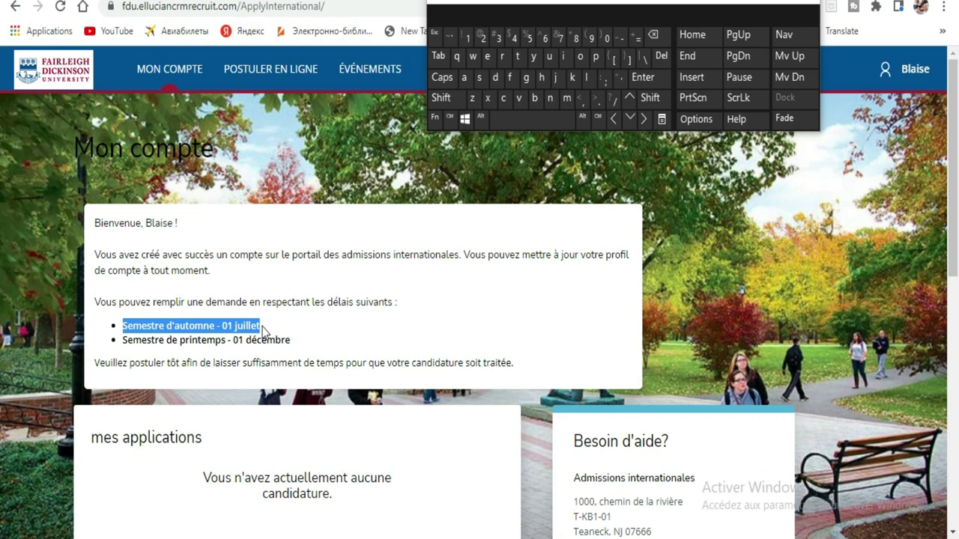
pyautogui.moveTo(119, 341); pyautogui.dragTo(300, 339)
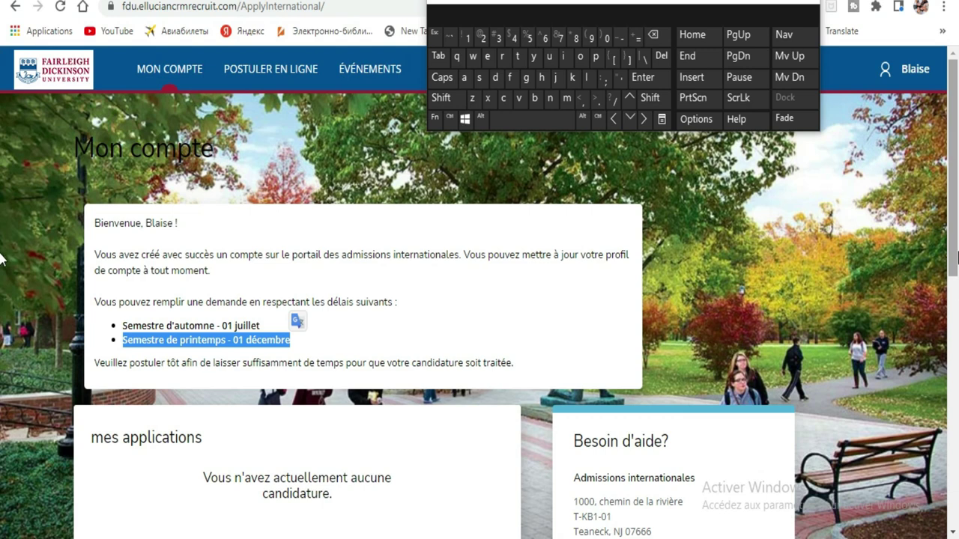
pyautogui.scroll(-3, 1, 132)
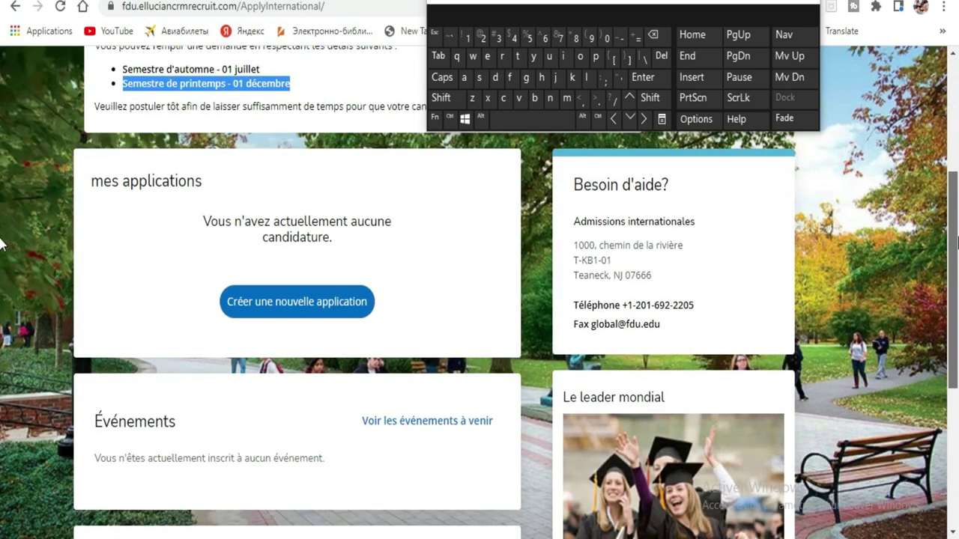
pyautogui.scroll(-3, 0, 244)
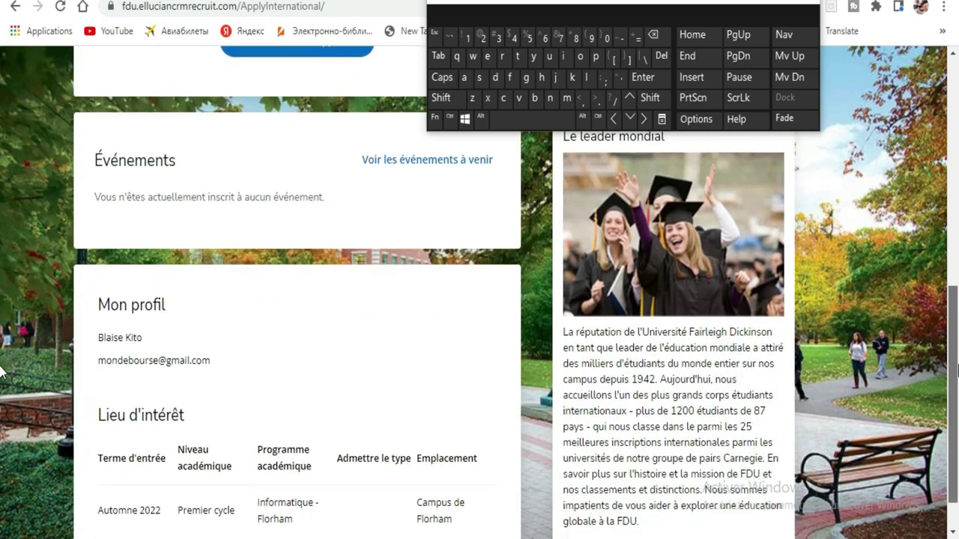
pyautogui.scroll(-1, 2, 389)
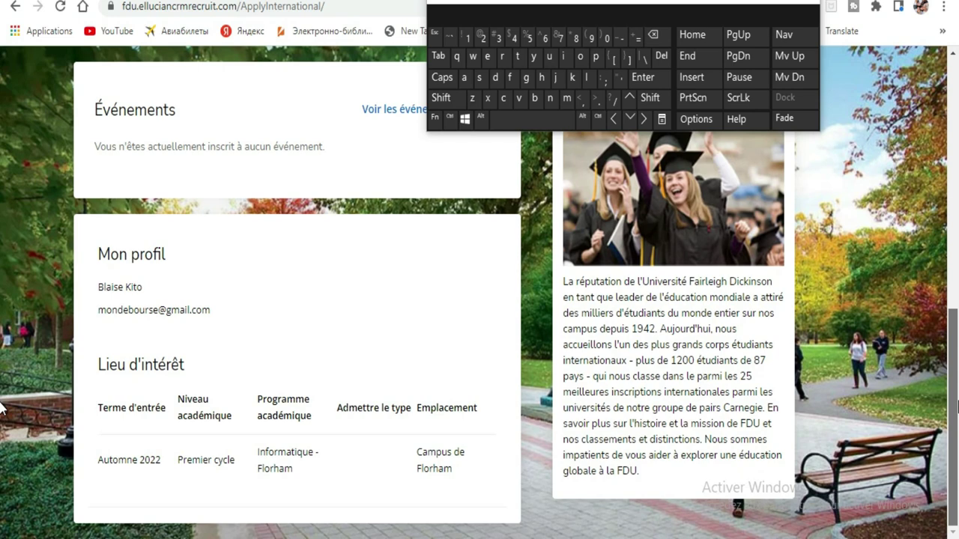
# Start a new application from the applications section of the account page.
pyautogui.scroll(4, 2, 368)
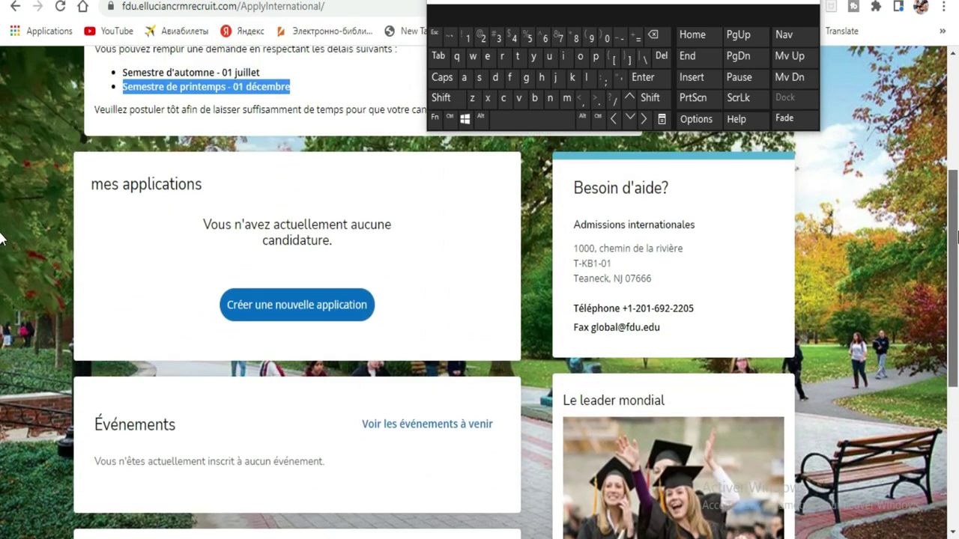
pyautogui.scroll(1, 2, 238)
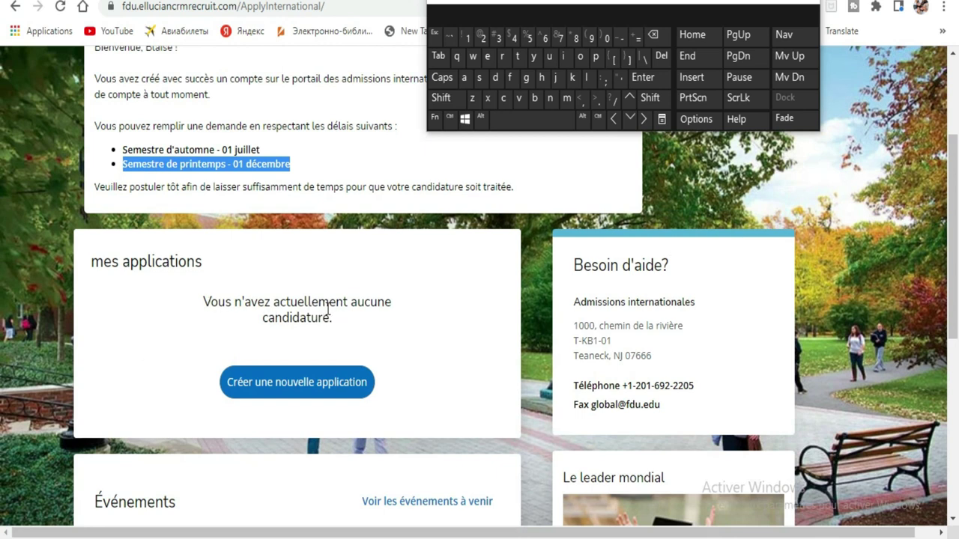
pyautogui.click(308, 384)
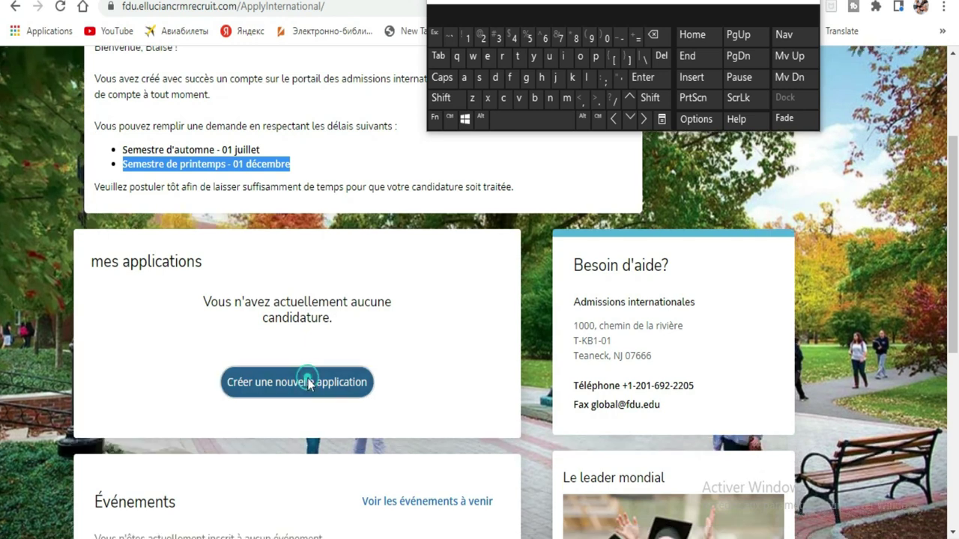